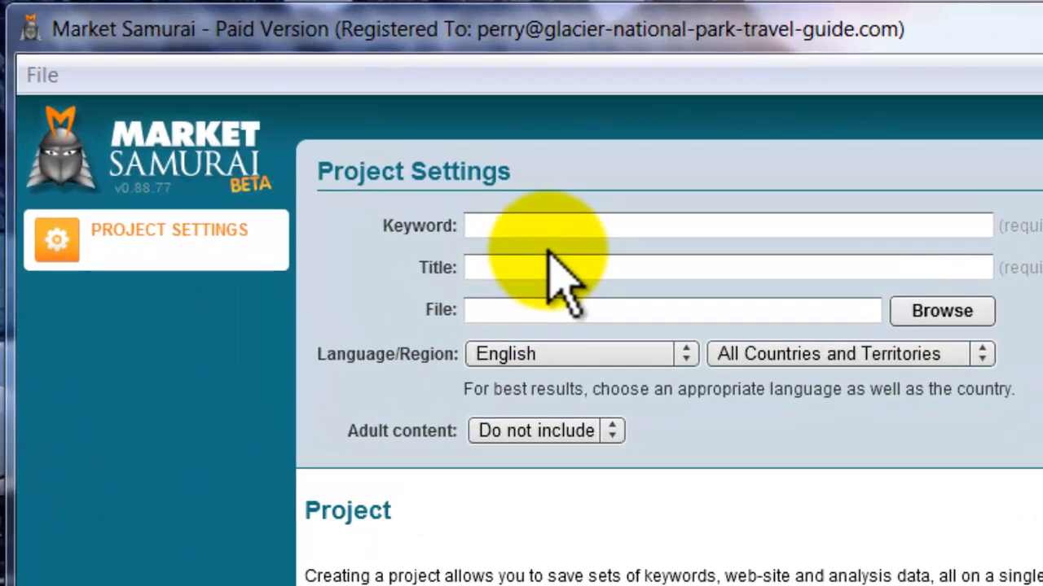
Step: Create a project with the keyword and title "flight schools", keeping English, All Countries and Territories, and adult content not included
left_click(467, 195)
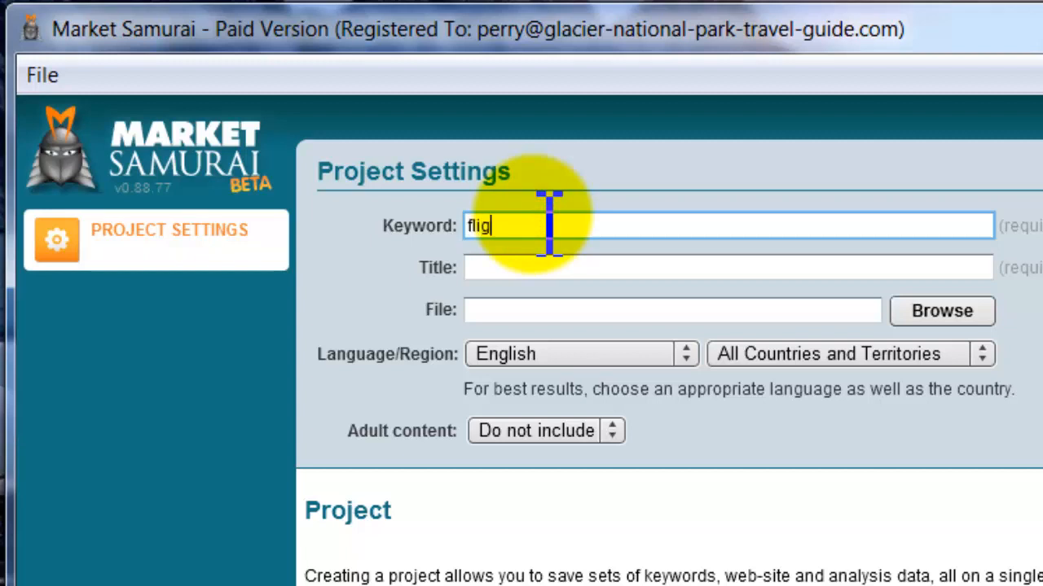
key("Tab")
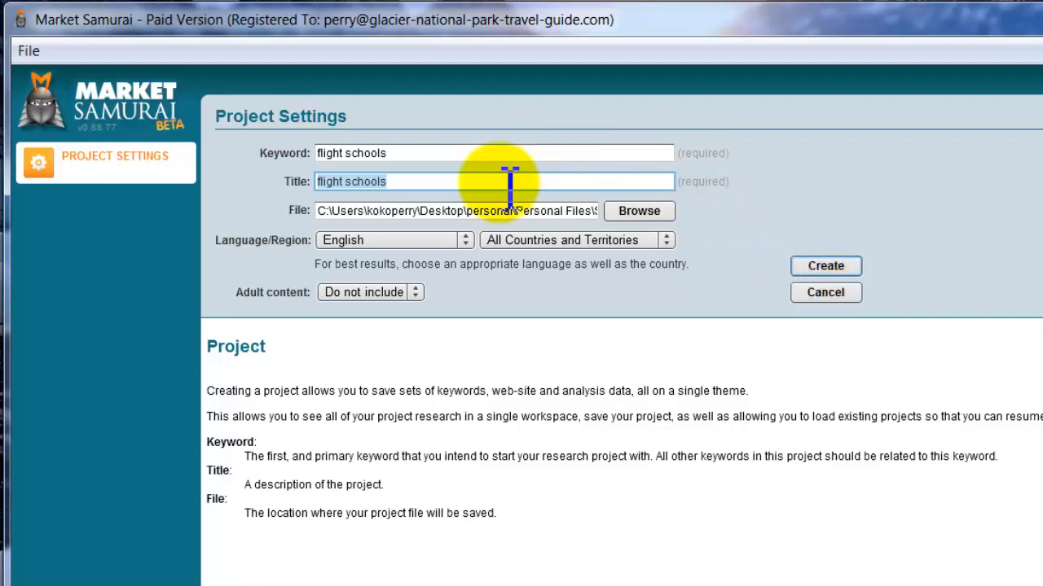
left_click(484, 153)
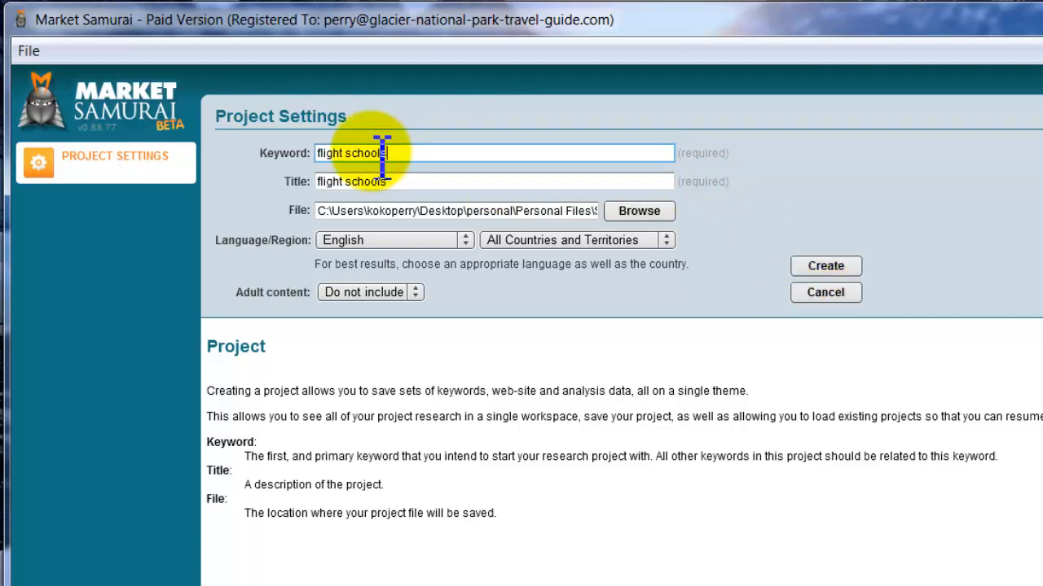
left_click_drag(410, 153, 303, 153)
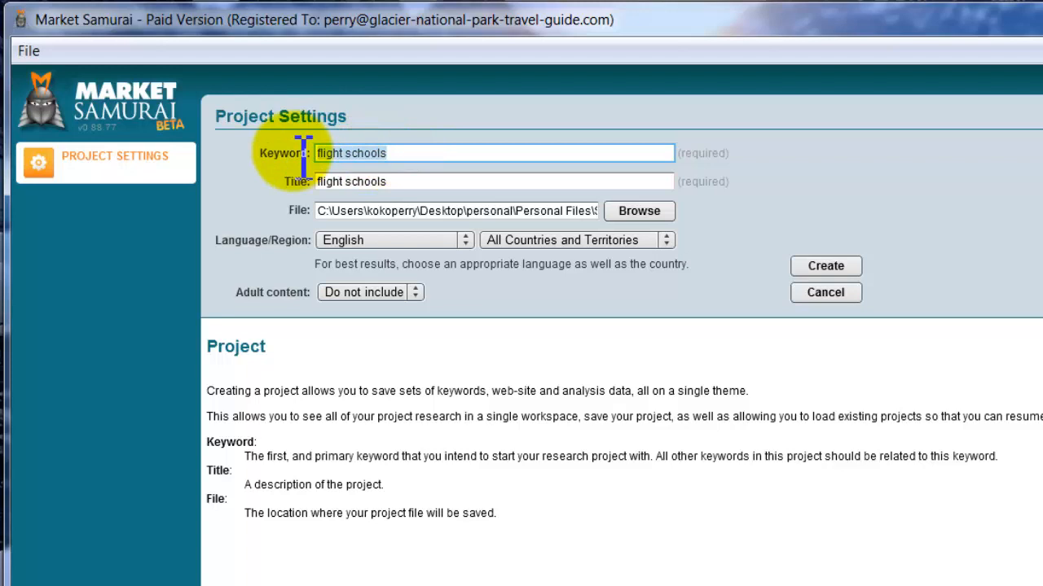
left_click(337, 181)
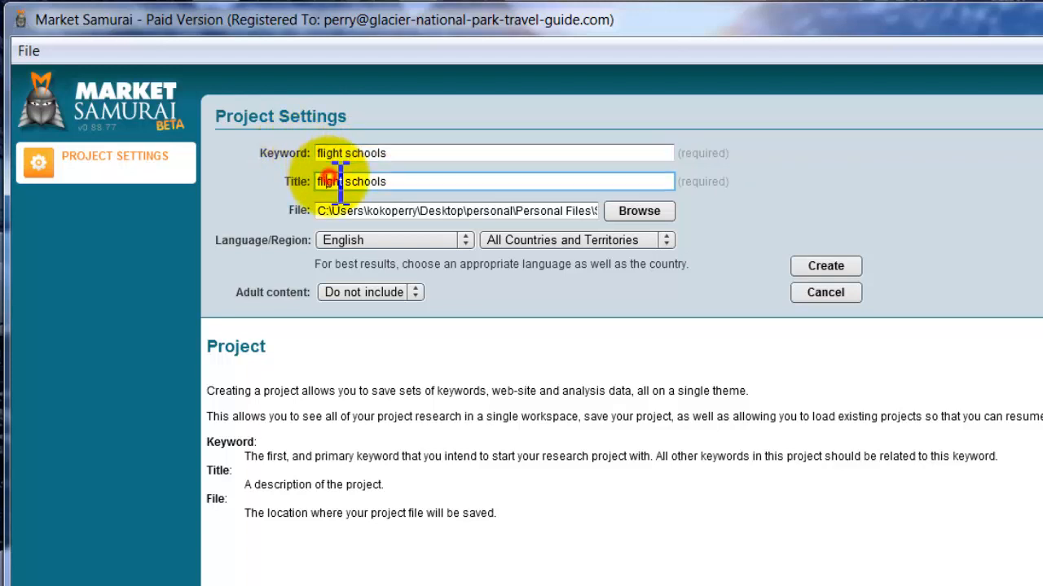
left_click(364, 211)
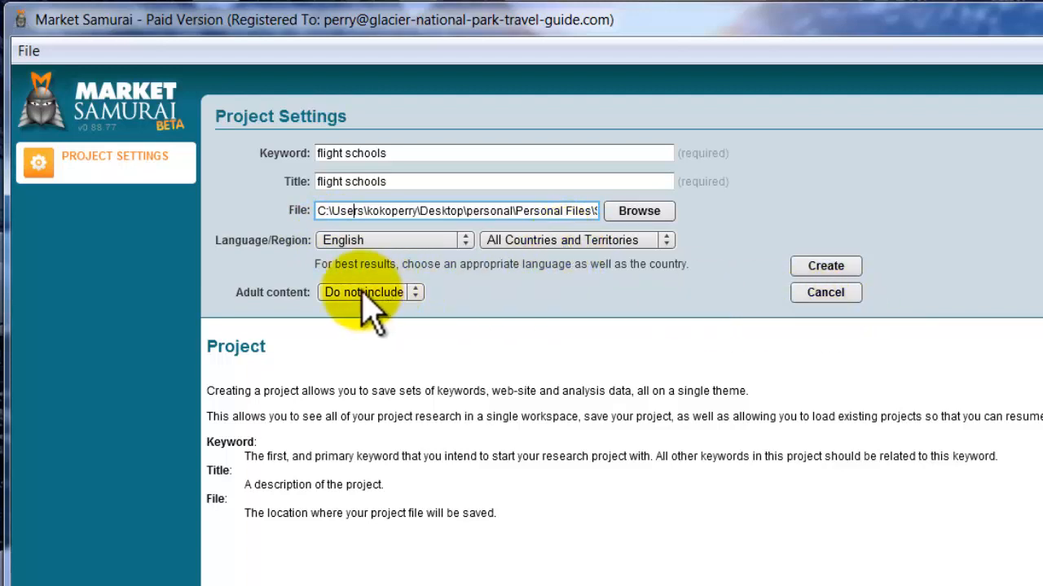
left_click(834, 266)
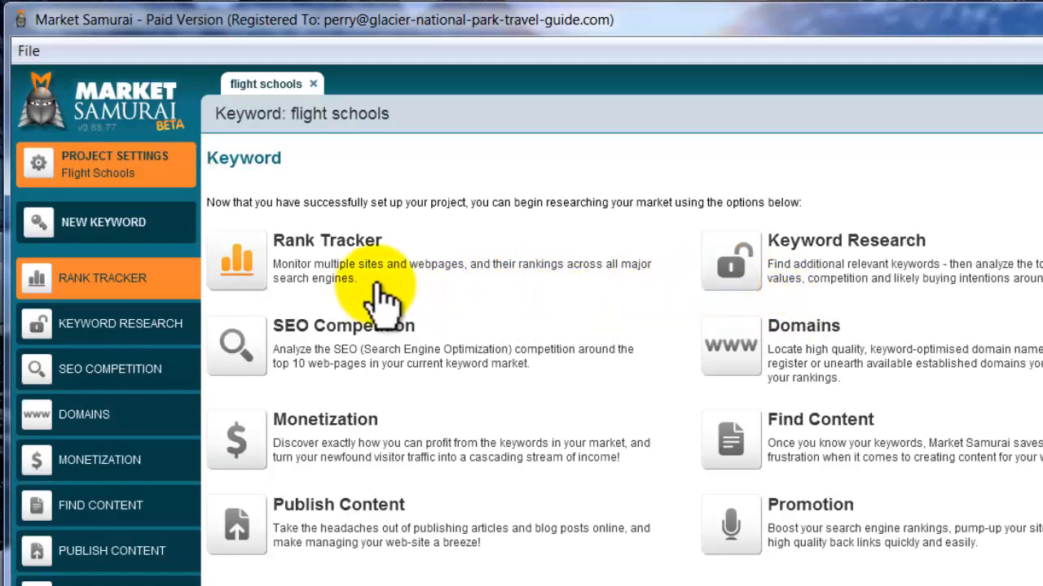
Step: Generate the SEO Competition results for the "flight schools" keyword with all off-page and on-page factors included
left_click(324, 344)
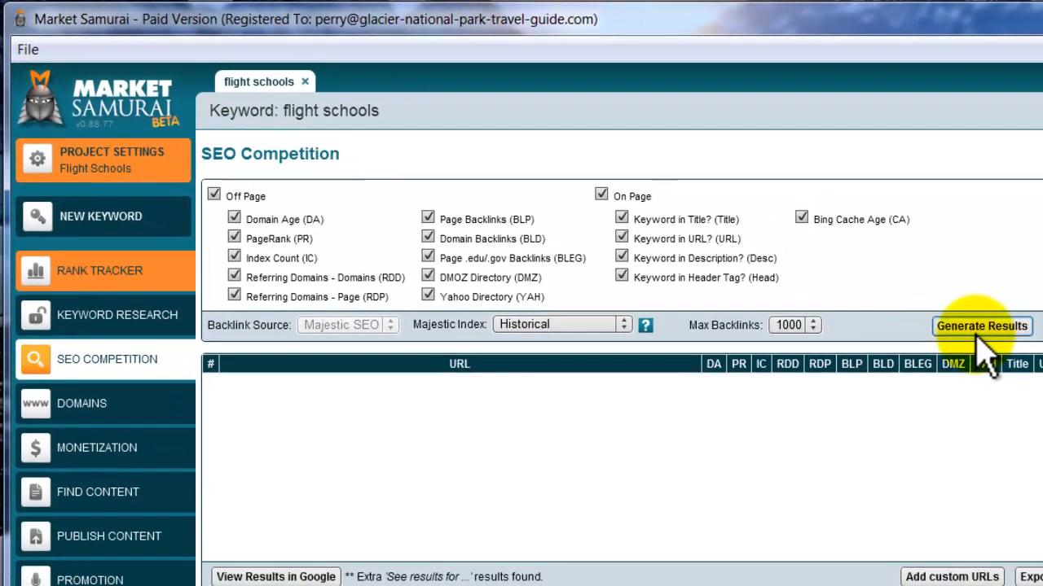
left_click(980, 329)
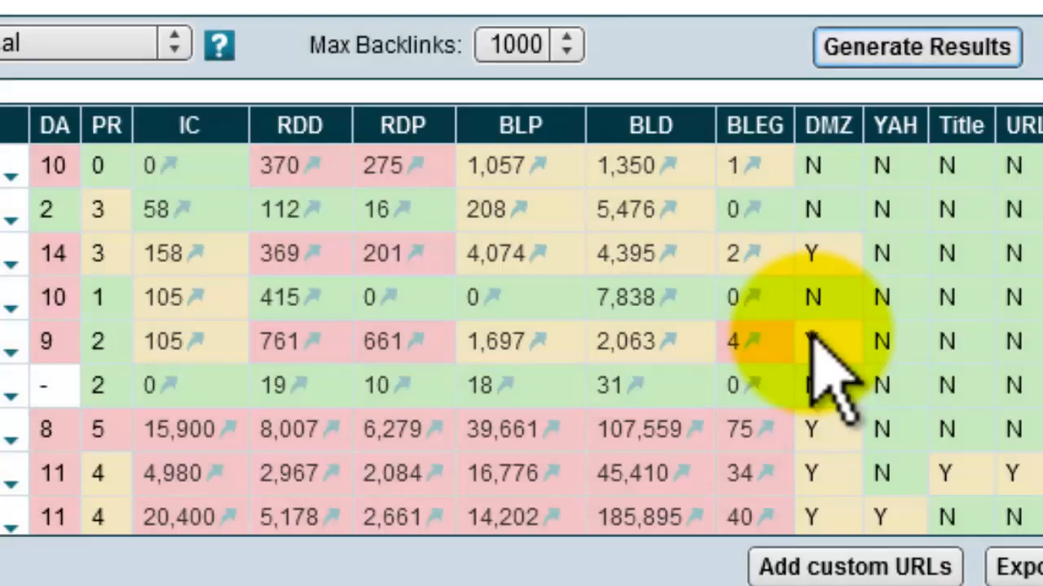
Step: Examine the off-page and on-page competition factors of the top-ranking sites for "flight schools"
left_click(839, 346)
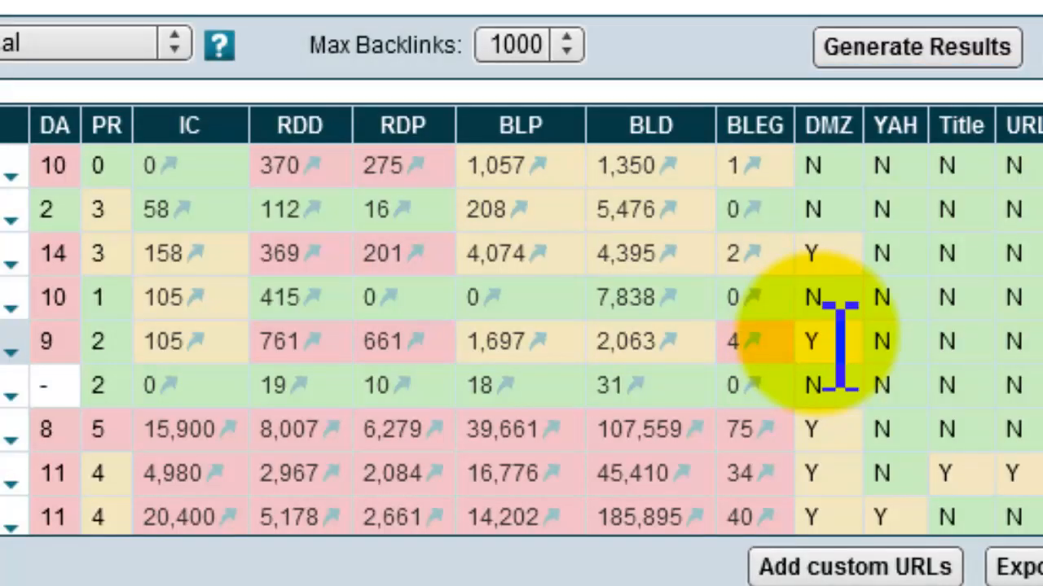
left_click(207, 435)
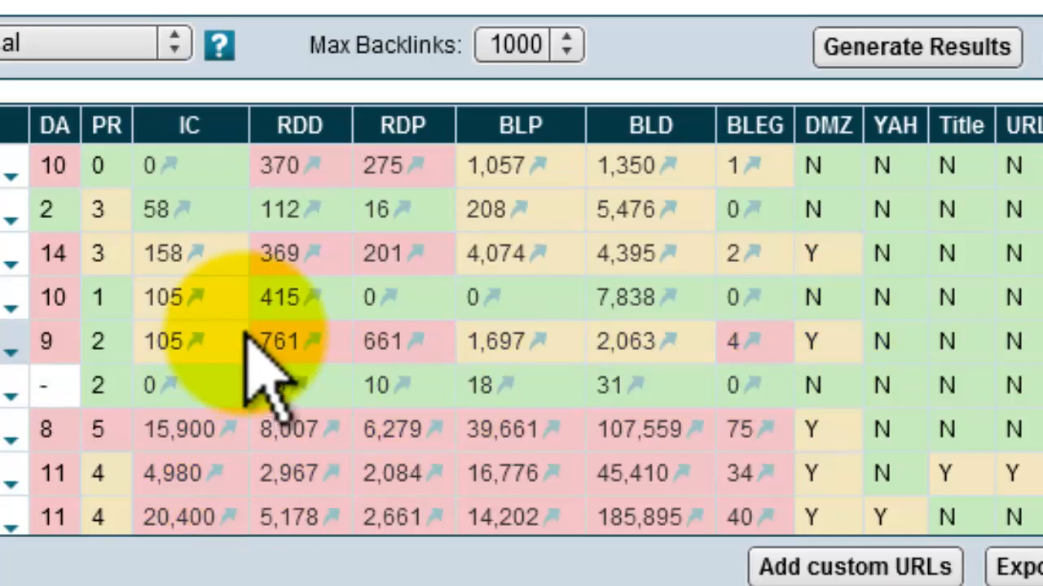
scroll(248, 342, "down", 5)
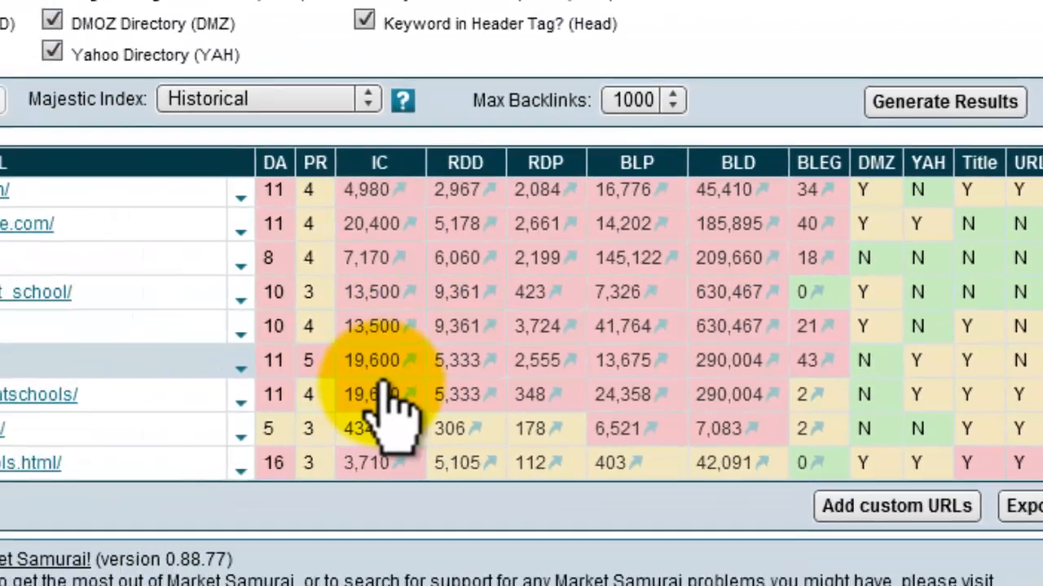
scroll(387, 393, "up", 5)
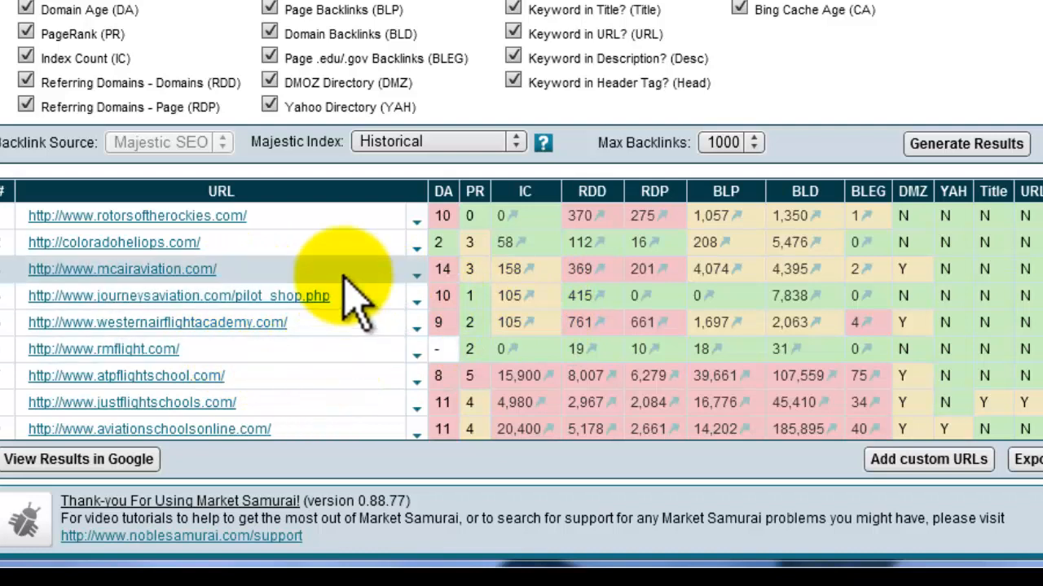
left_click(171, 245)
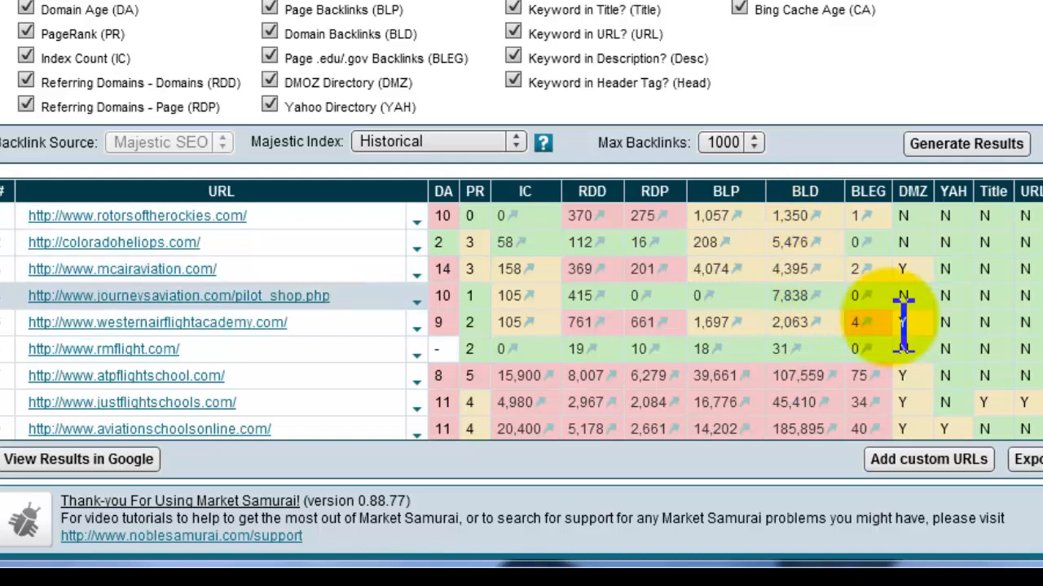
scroll(912, 383, "down", 3)
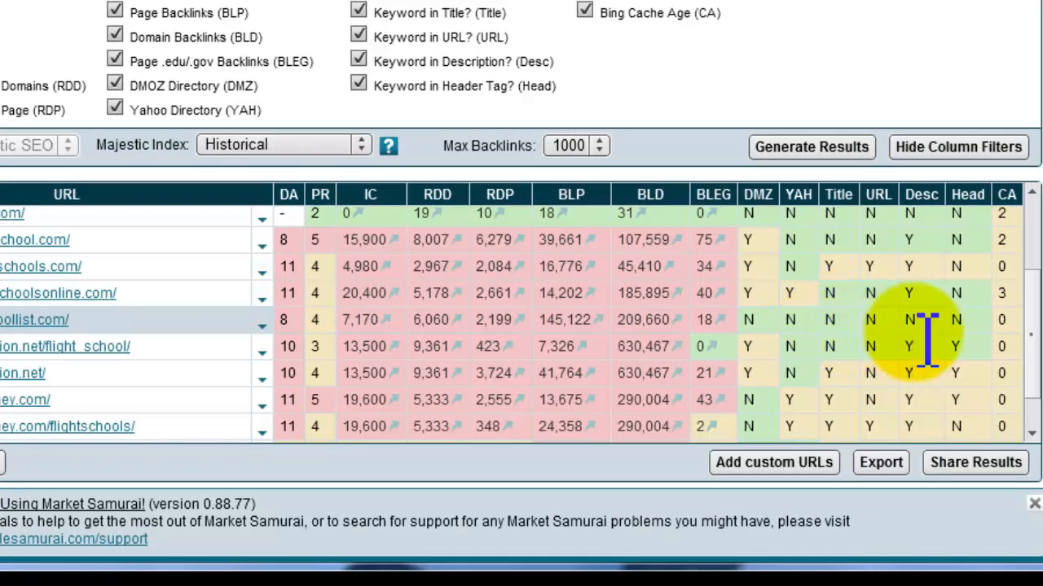
scroll(896, 334, "up", 3)
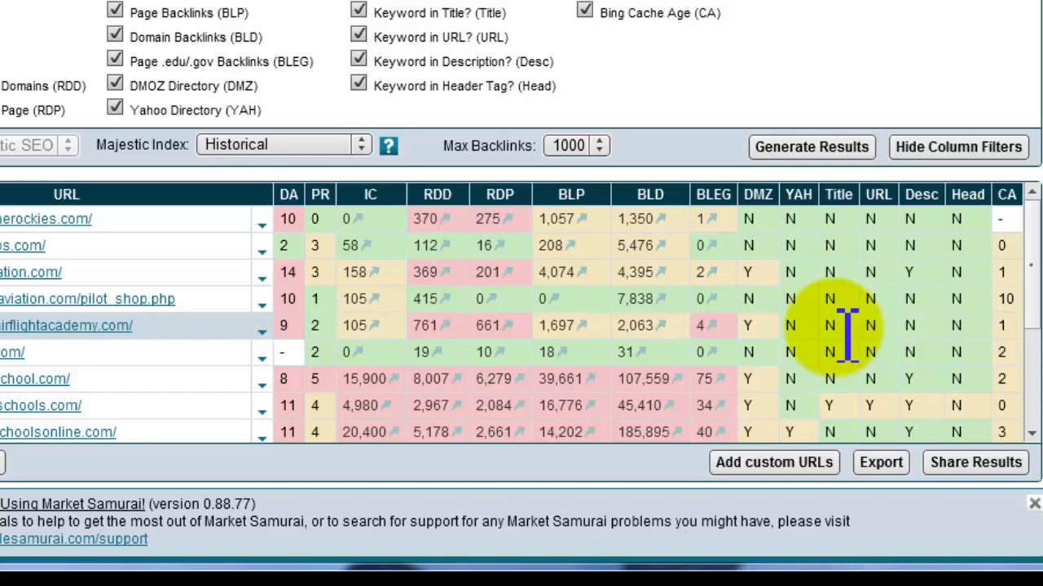
scroll(847, 334, "down", 3)
scroll(847, 334, "up", 3)
scroll(847, 334, "down", 4)
scroll(847, 334, "up", 4)
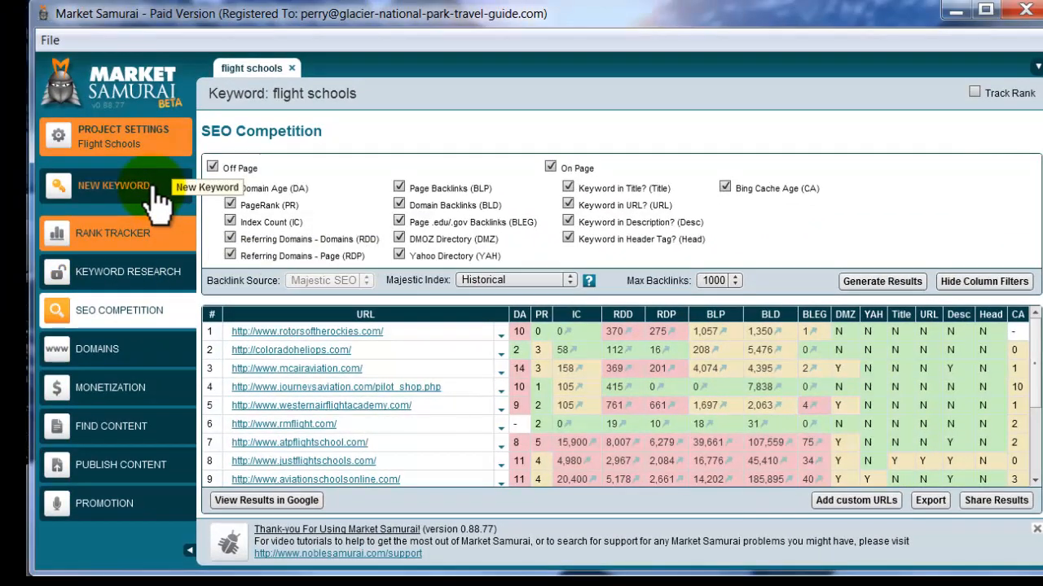
Step: Add the keyword "pilot training" to the project and generate its SEO Competition results
left_click(153, 191)
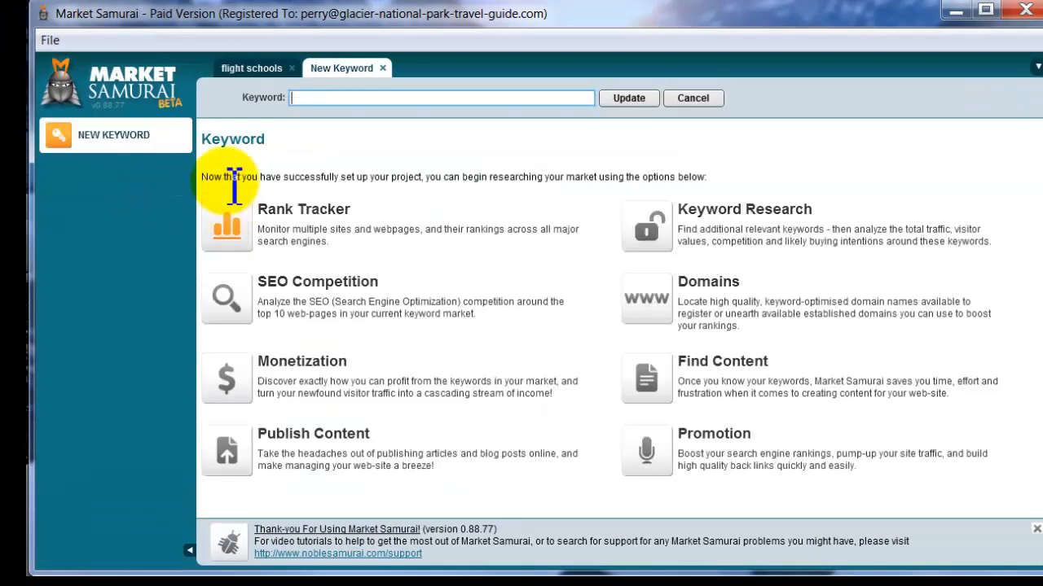
left_click(434, 96)
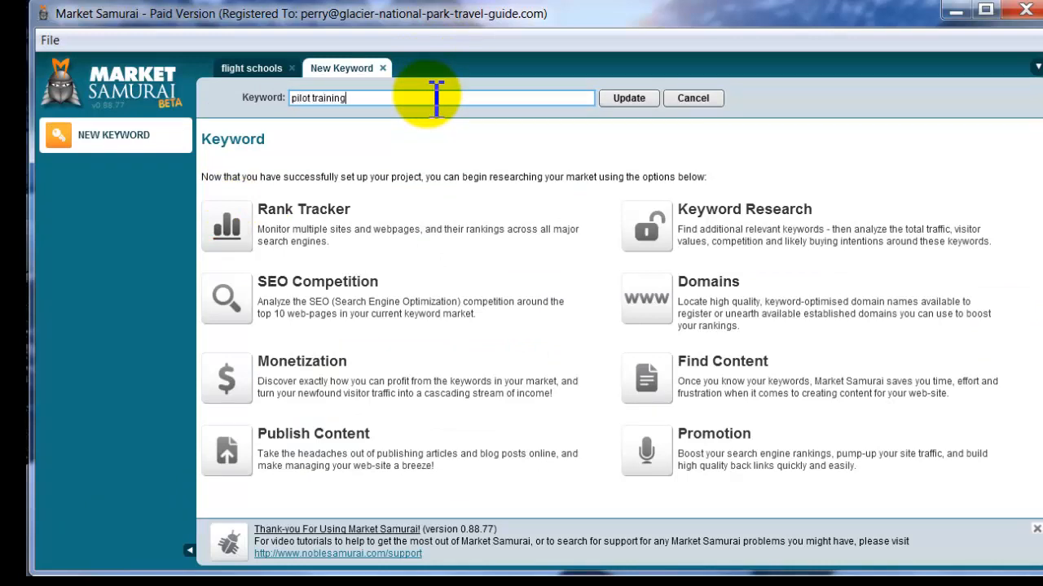
type("pilot training")
left_click(611, 101)
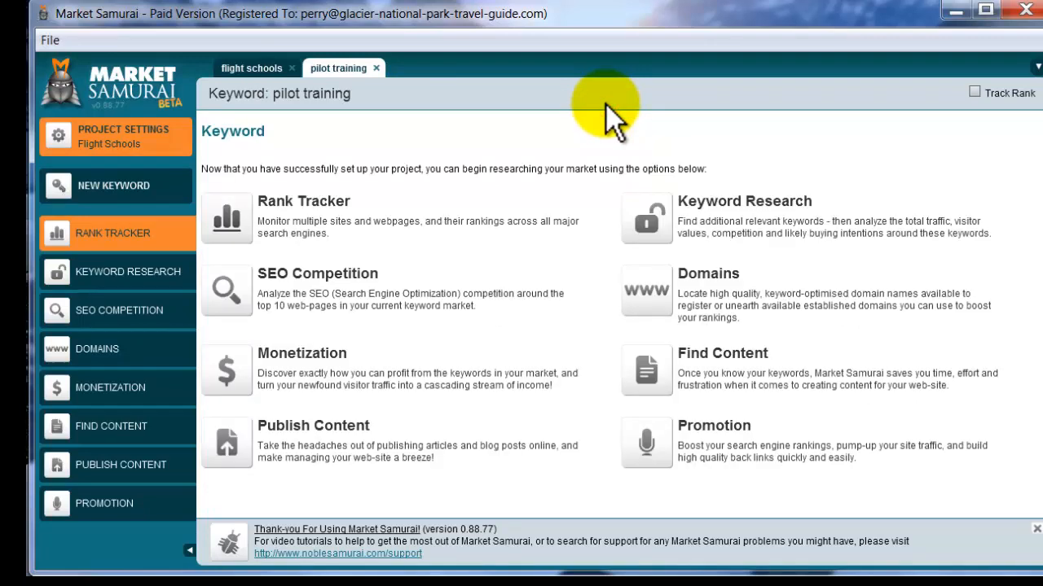
left_click(346, 276)
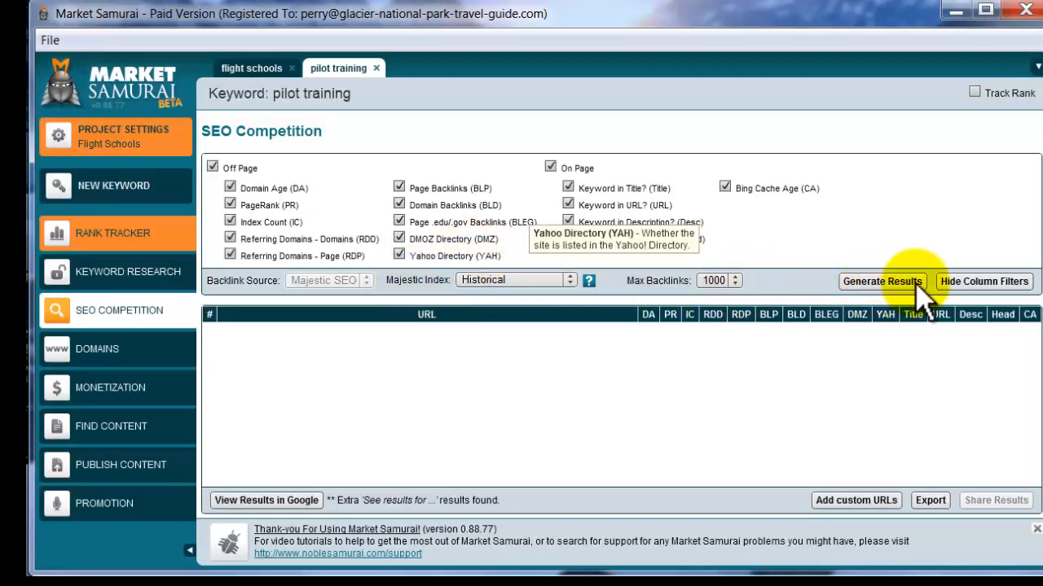
left_click(870, 285)
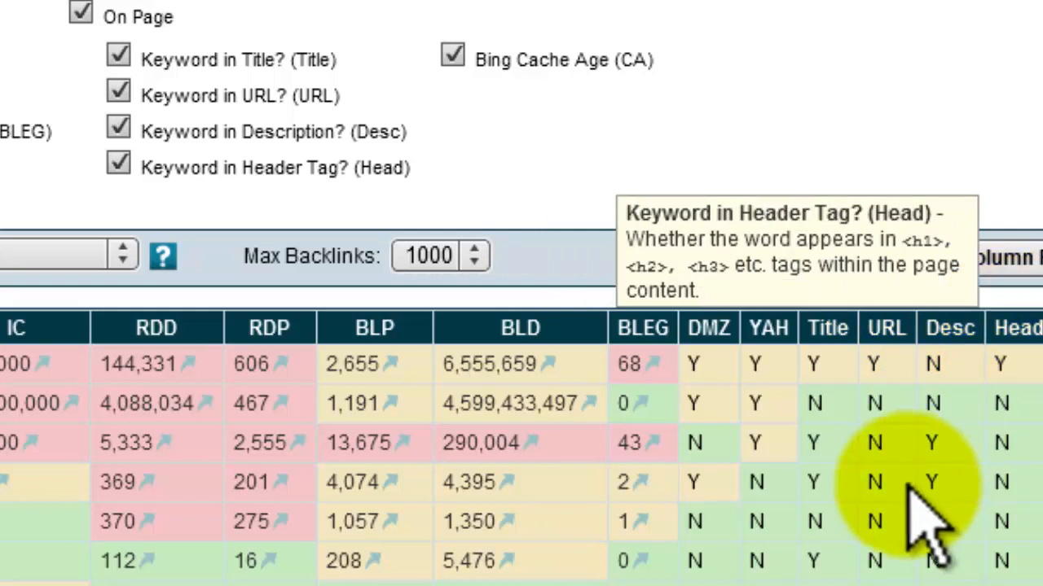
Step: Examine the backlink and on-page factors of the sites ranking for "pilot training" and compare them with the "flight schools" results
scroll(815, 456, "down", 3)
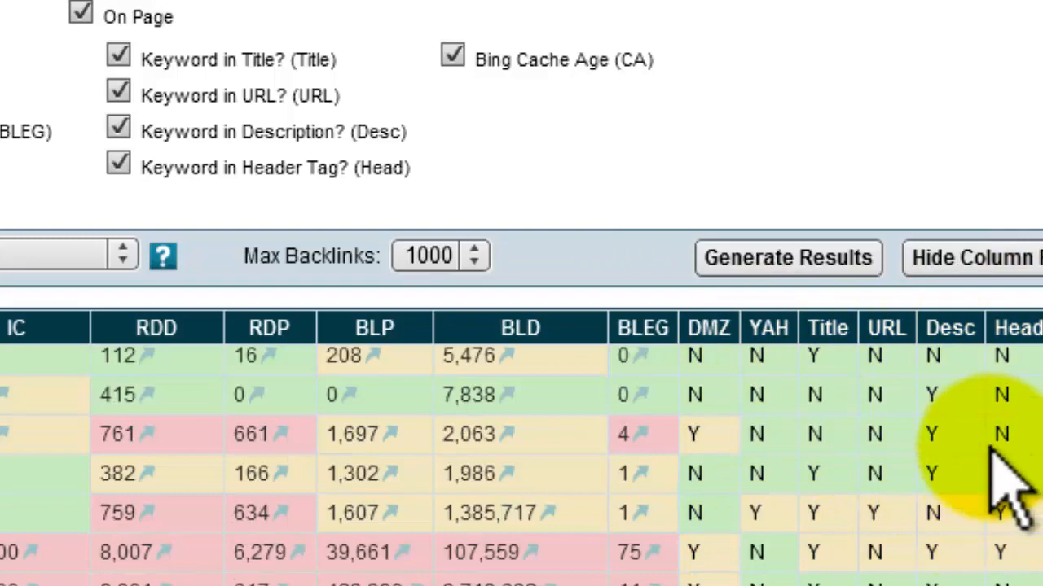
scroll(1010, 488, "up", 3)
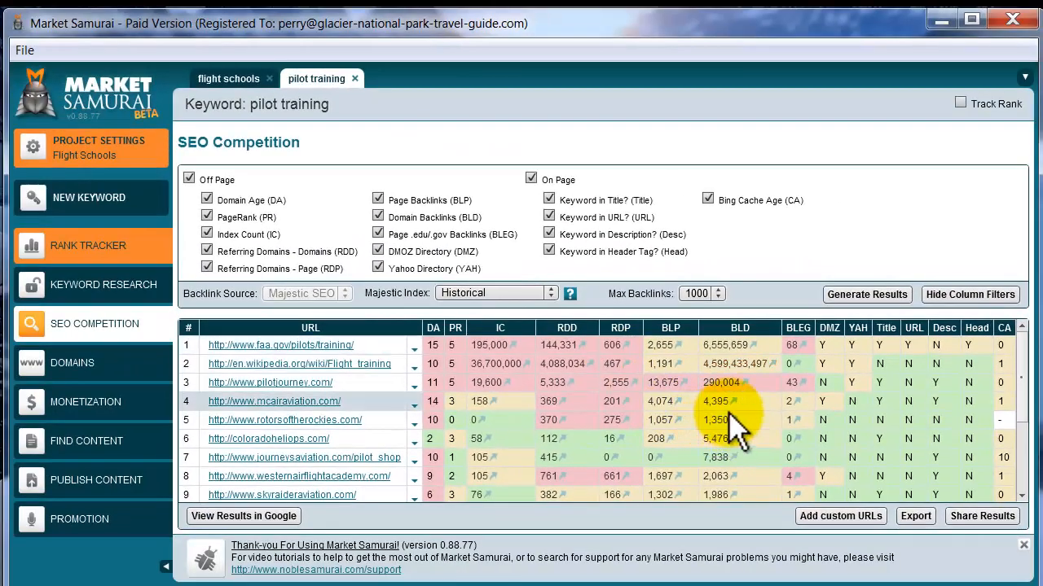
scroll(736, 428, "down", 2)
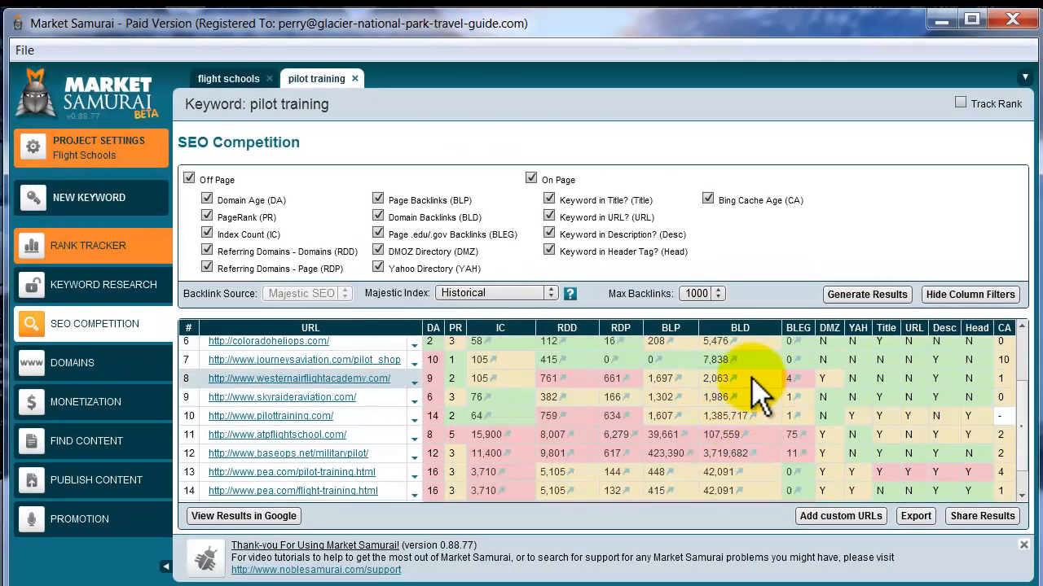
scroll(753, 393, "up", 2)
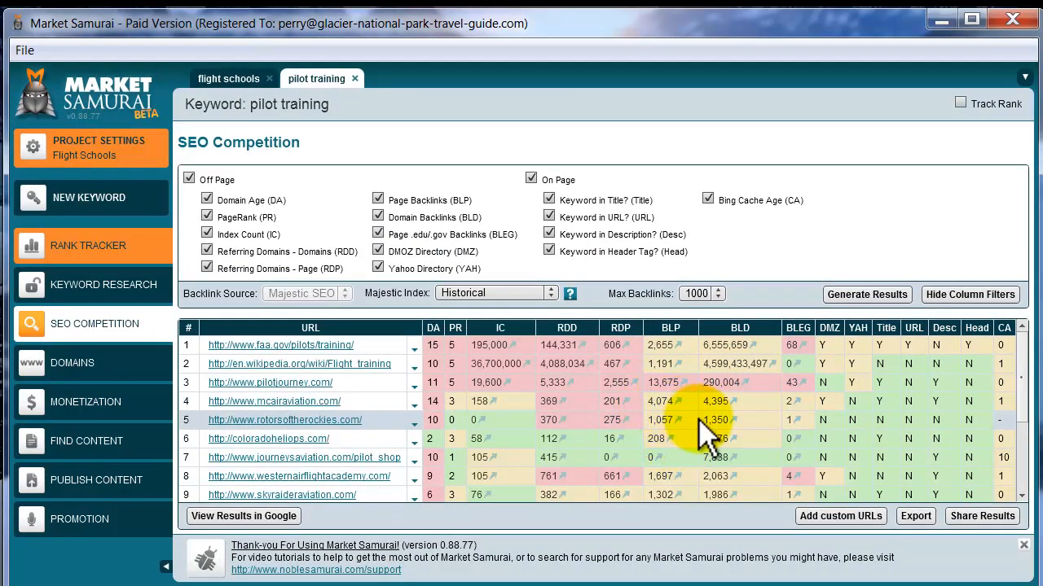
scroll(814, 457, "down", 2)
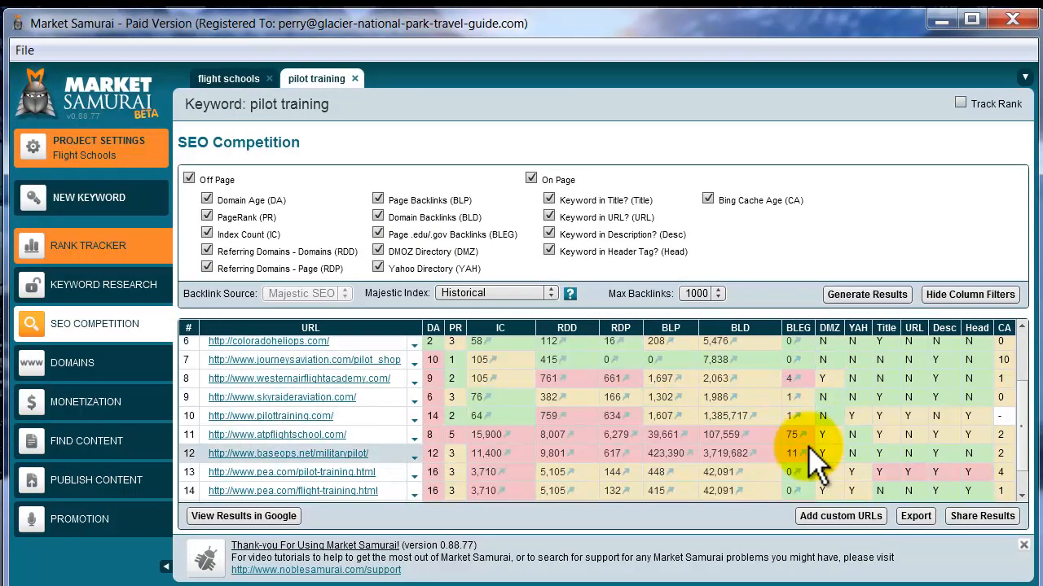
scroll(814, 465, "down", 1)
scroll(815, 460, "up", 3)
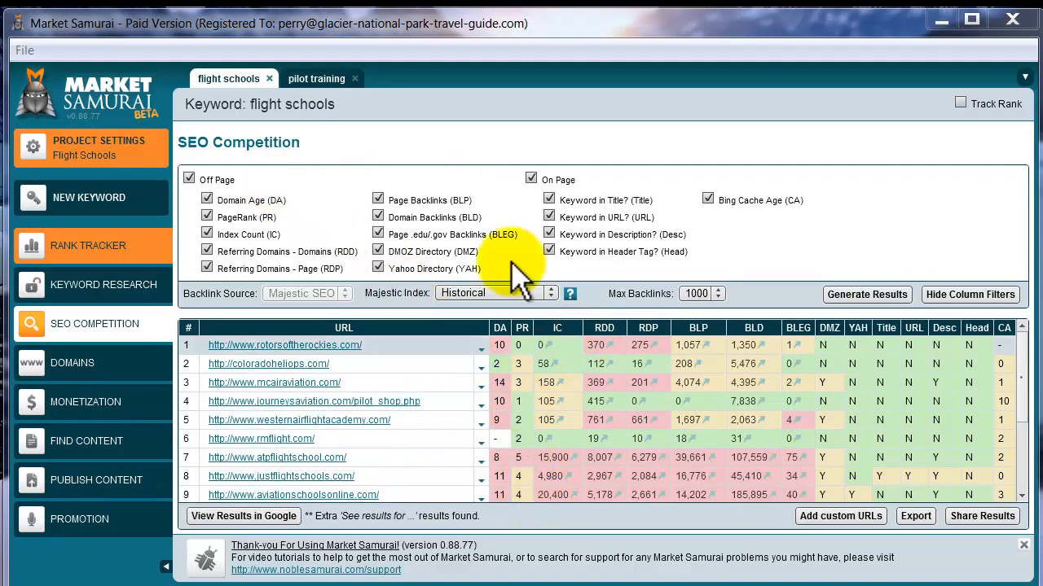
left_click(338, 81)
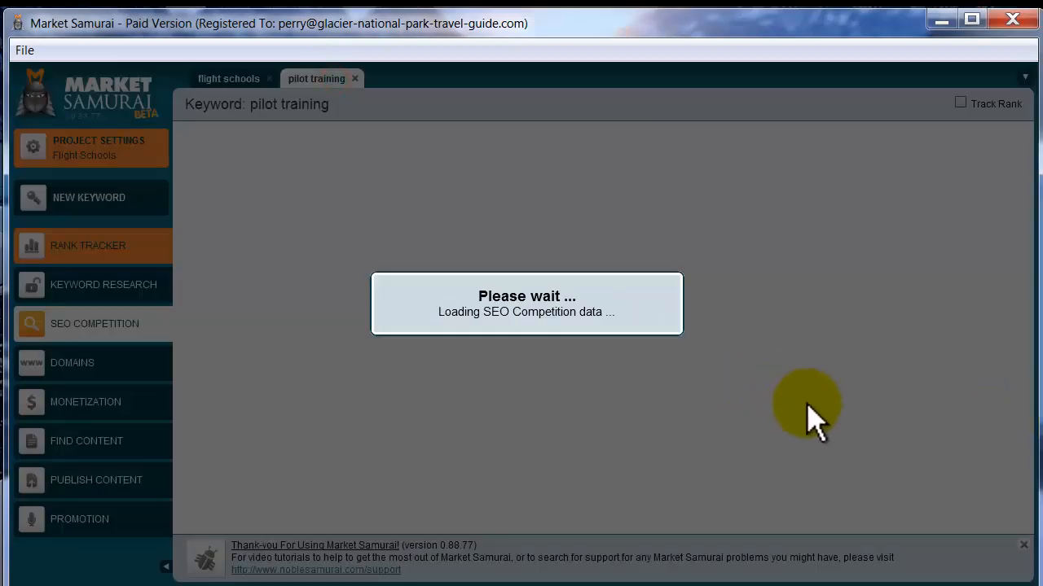
scroll(812, 430, "down", 2)
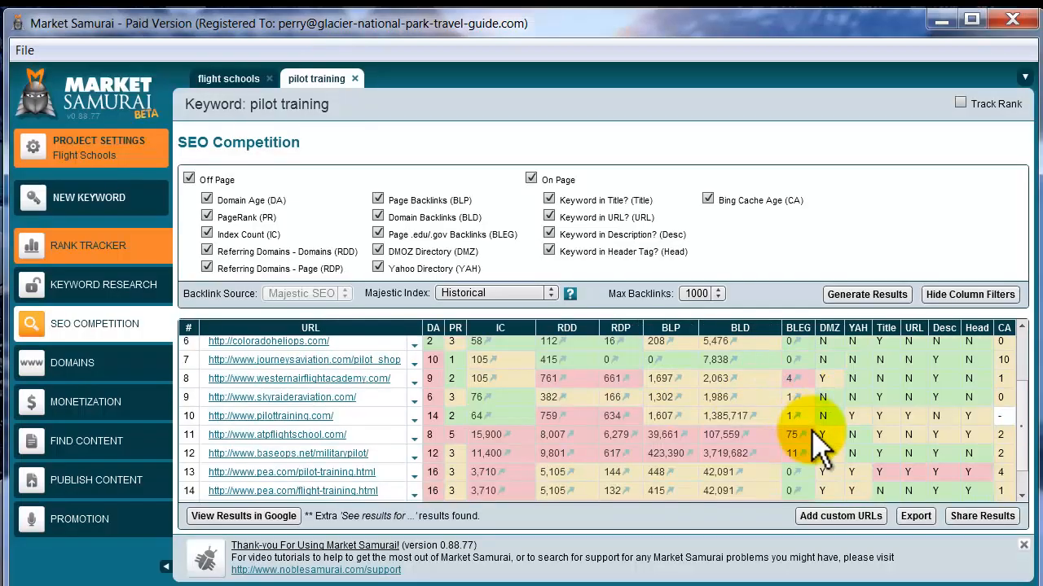
scroll(904, 409, "up", 2)
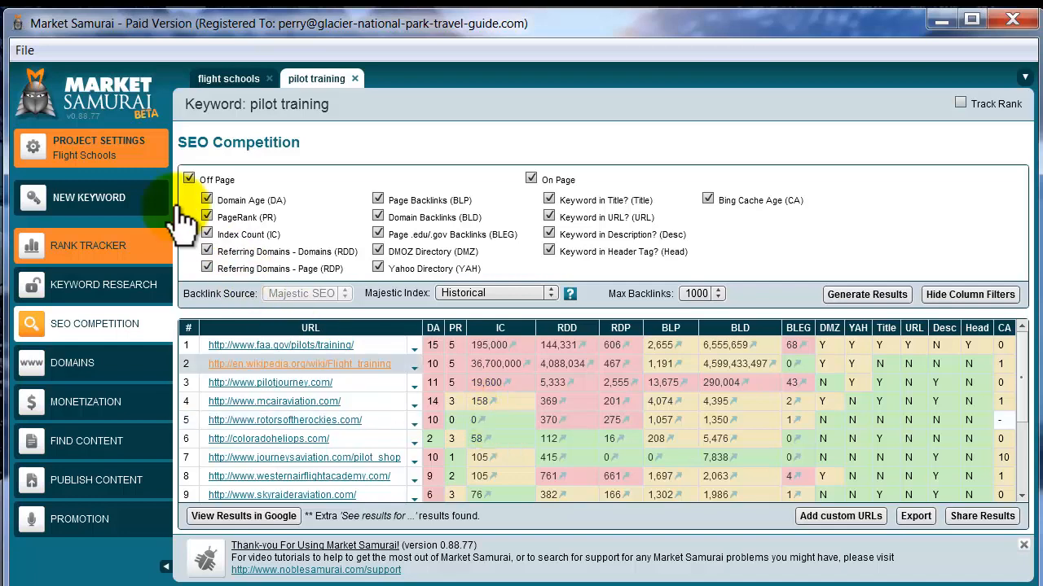
Step: Add the keyword "snowboard reviews" to the project and generate its SEO Competition results
left_click(137, 197)
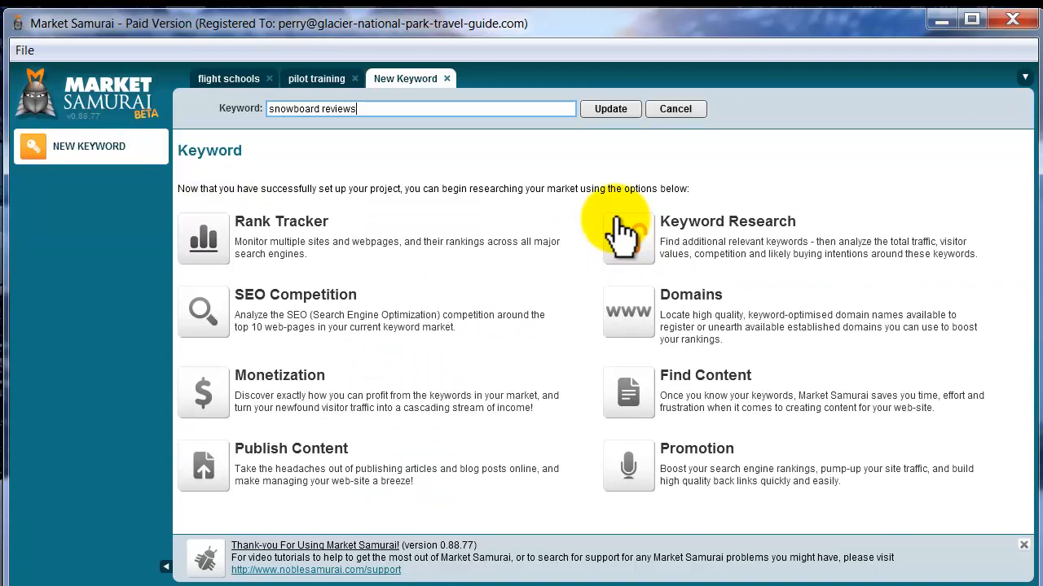
left_click(611, 109)
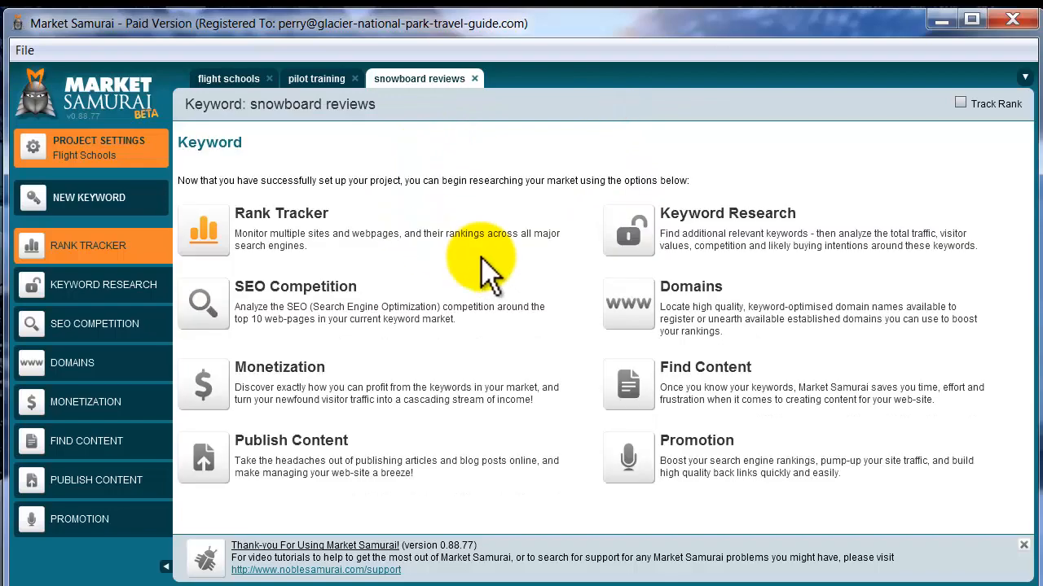
left_click(338, 314)
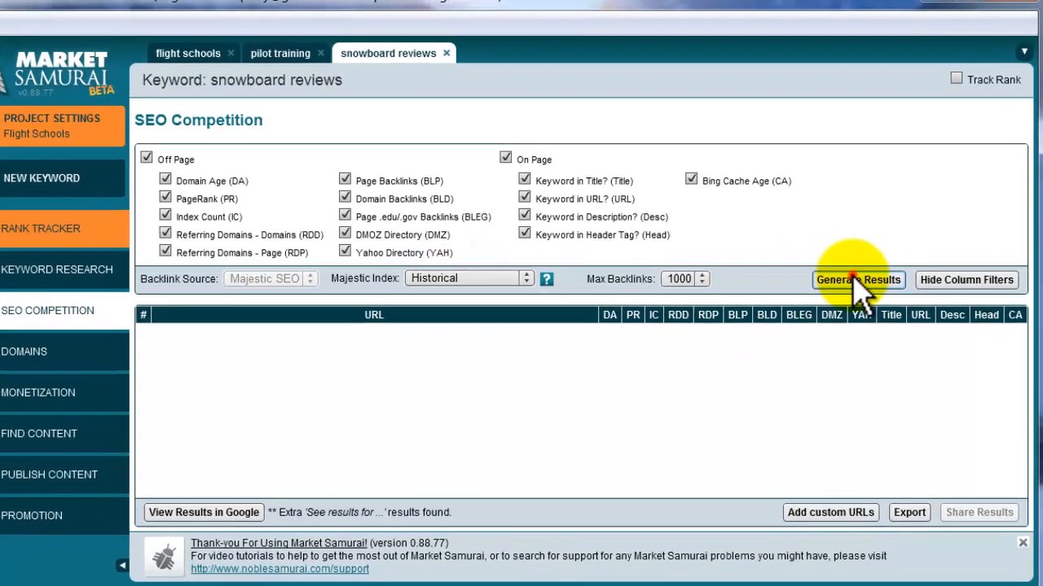
left_click(843, 294)
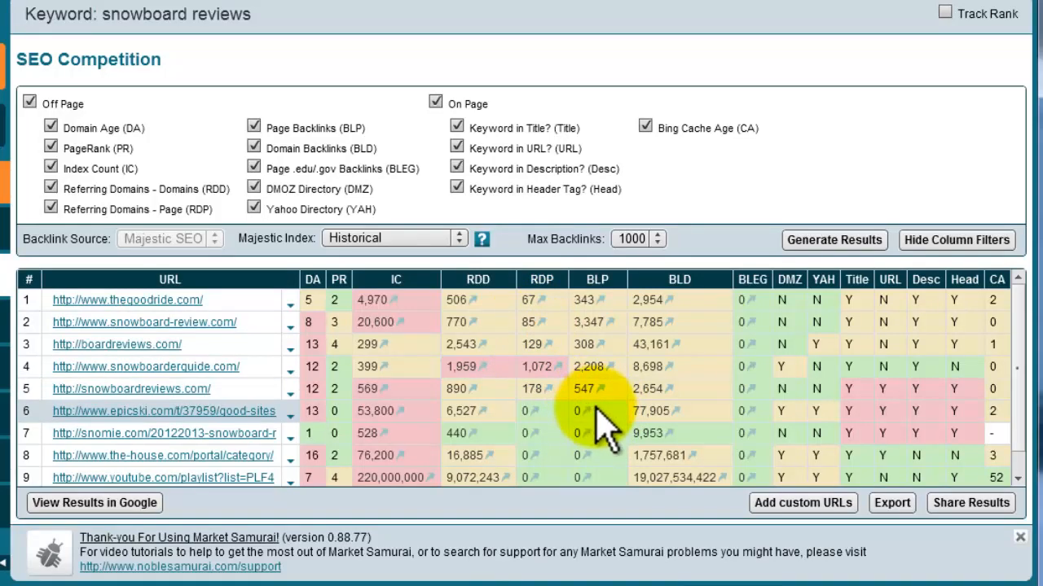
Step: Examine the backlink, PageRank and directory factors of the sites ranking for "snowboard reviews", and return to the "pilot training" results
scroll(599, 430, "down", 1)
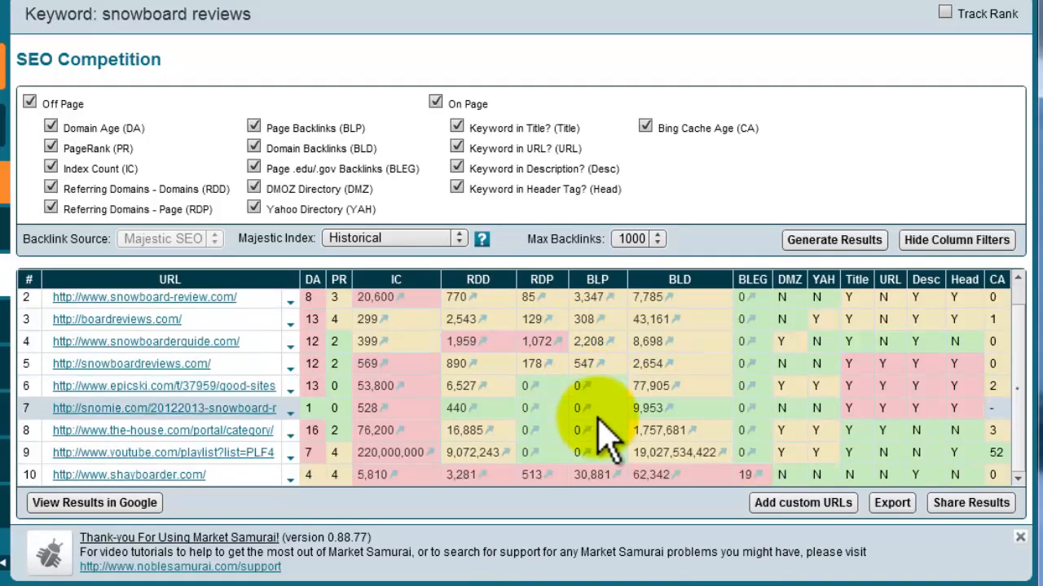
scroll(686, 351, "up", 1)
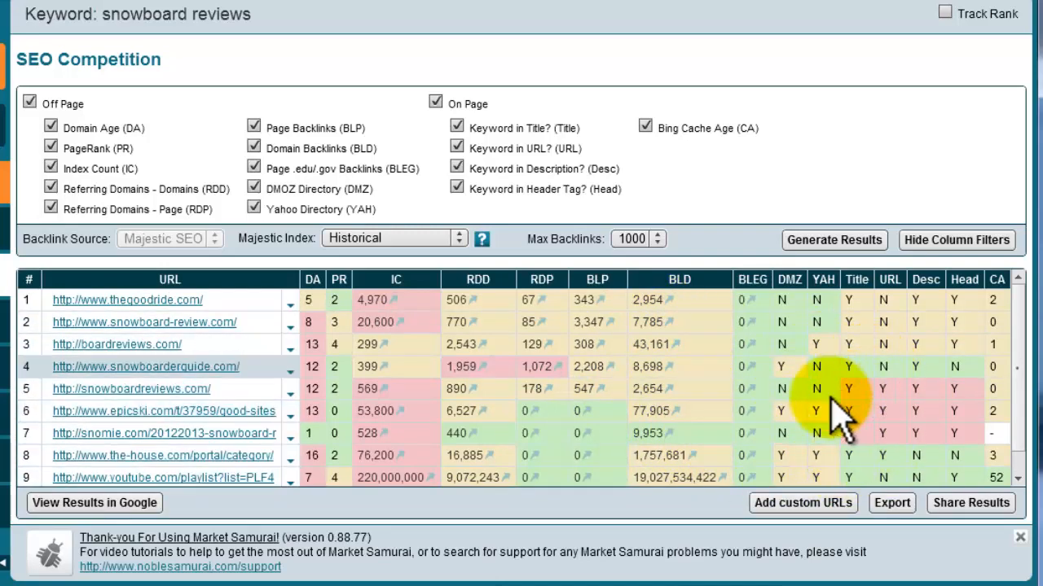
scroll(806, 411, "down", 1)
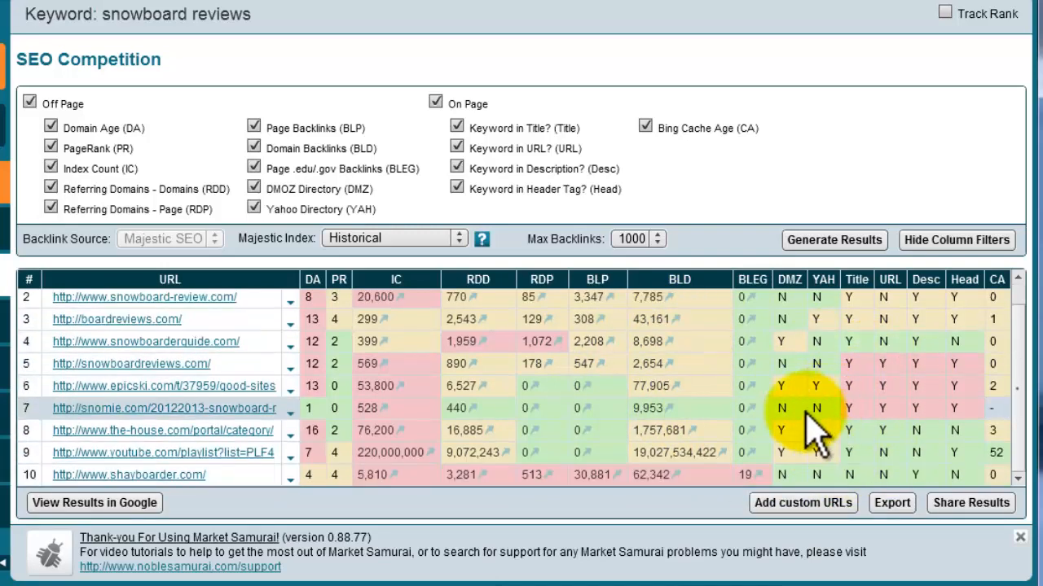
scroll(652, 391, "up", 1)
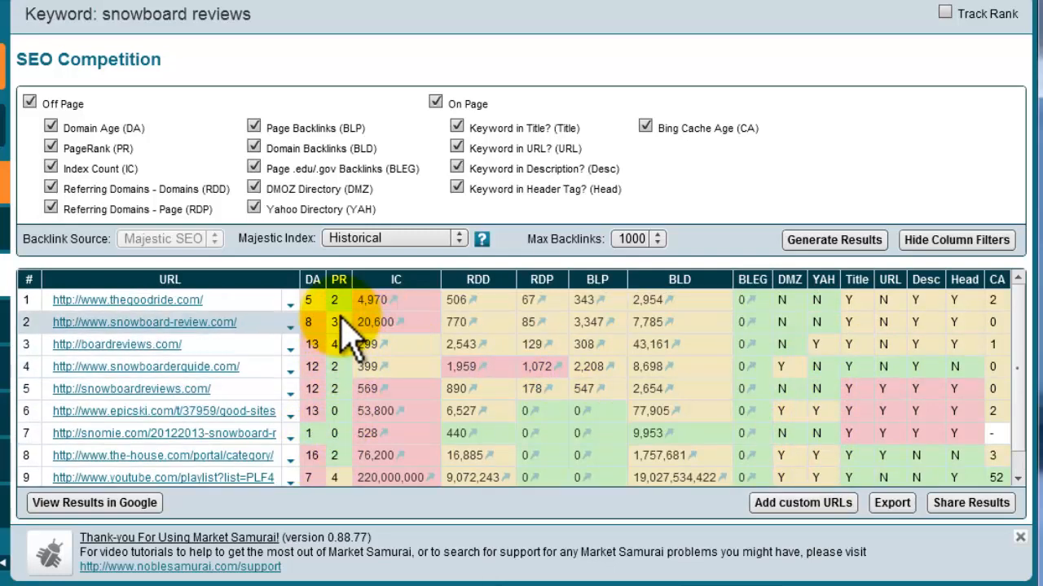
scroll(350, 436, "down", 1)
scroll(349, 440, "up", 1)
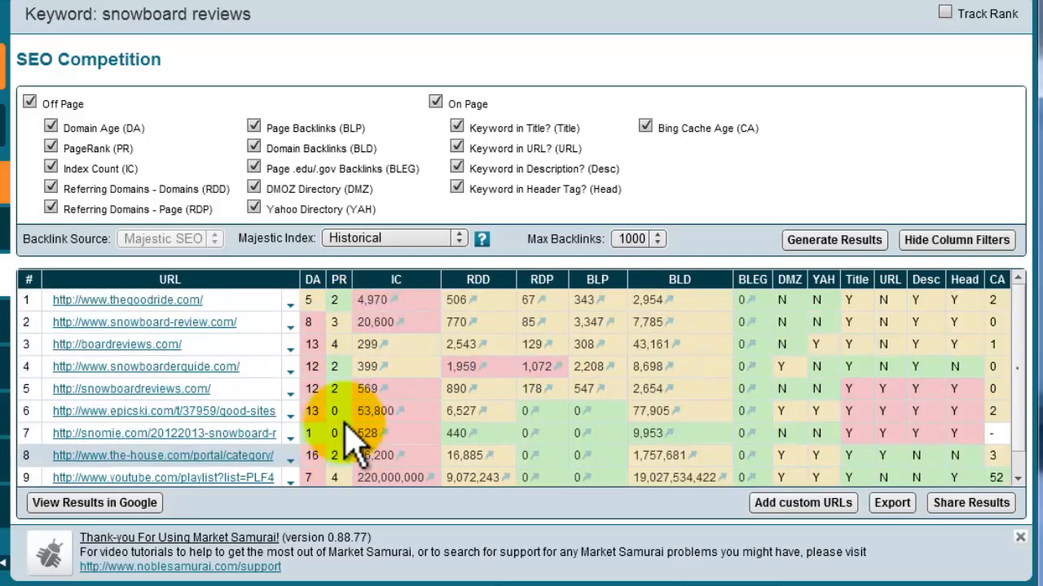
scroll(349, 440, "down", 1)
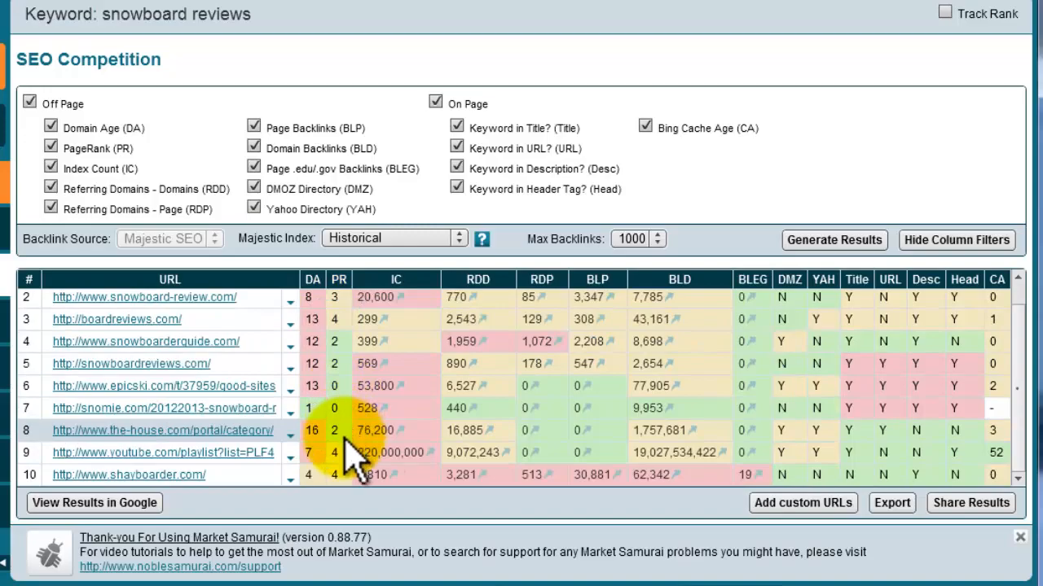
scroll(347, 440, "up", 1)
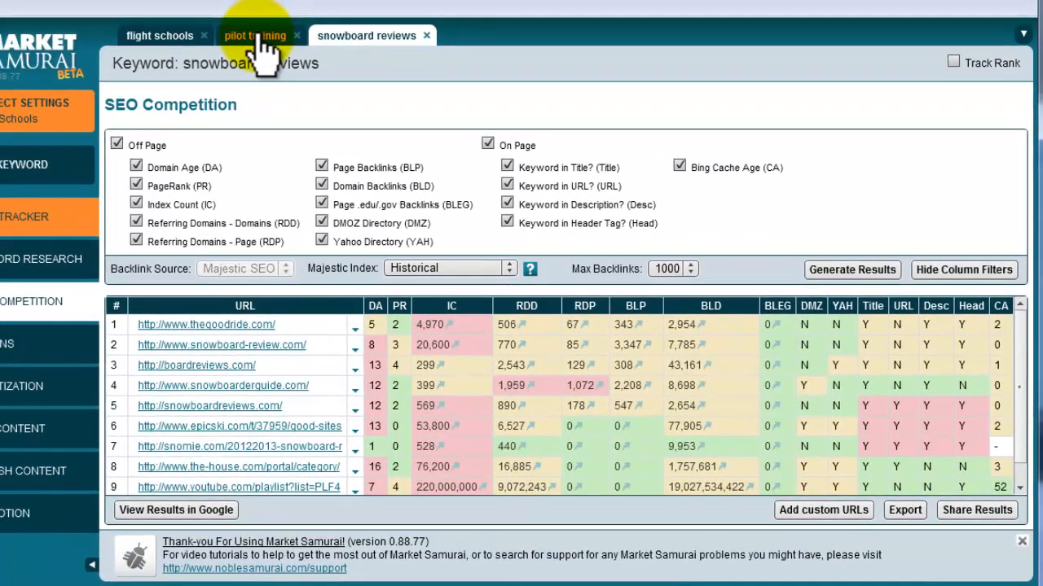
left_click(258, 36)
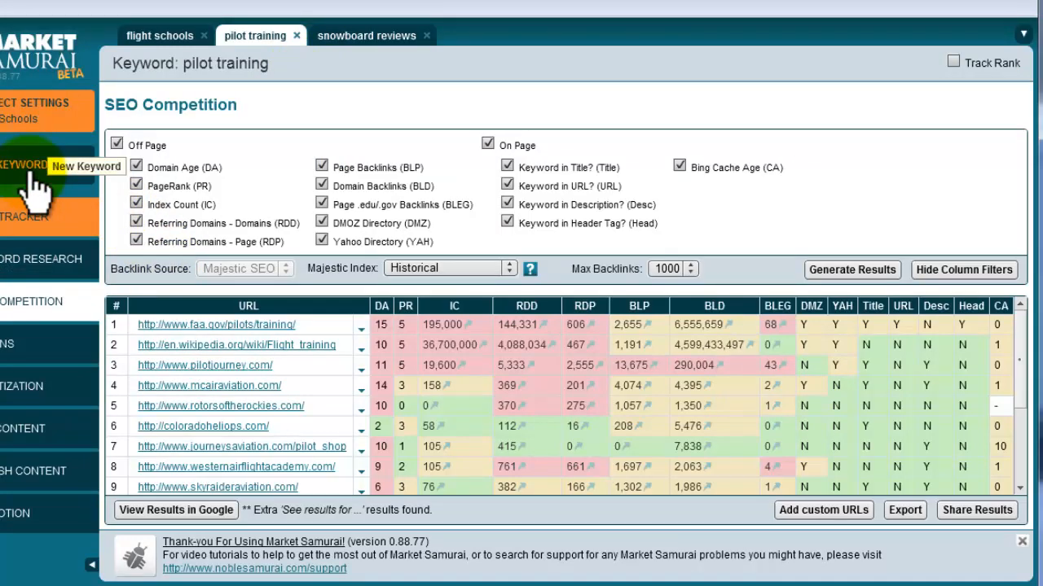
Step: Add the keyword "flying lessons" to the project and generate its SEO Competition results
left_click(33, 175)
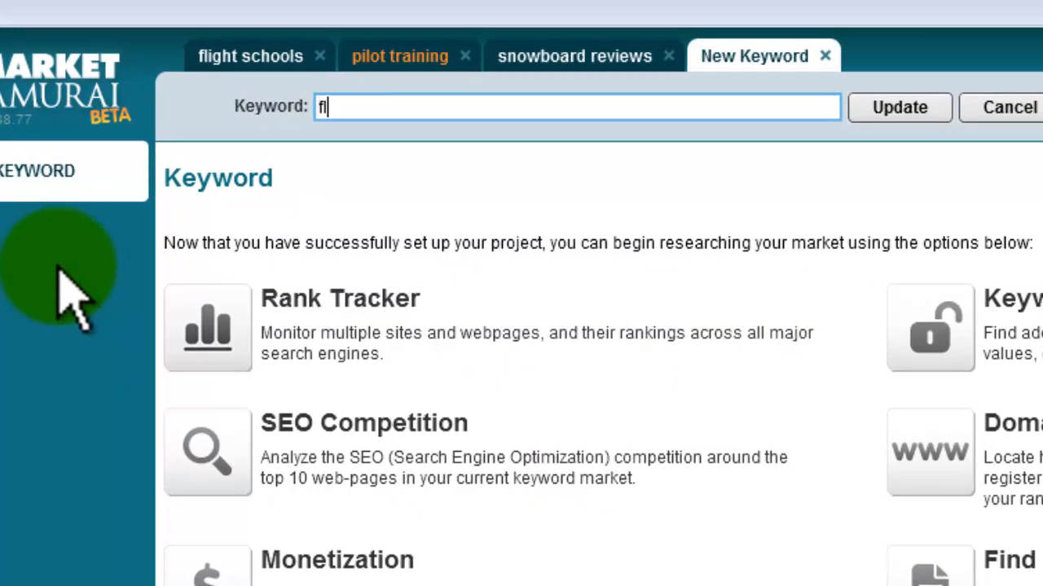
type("flying lessons")
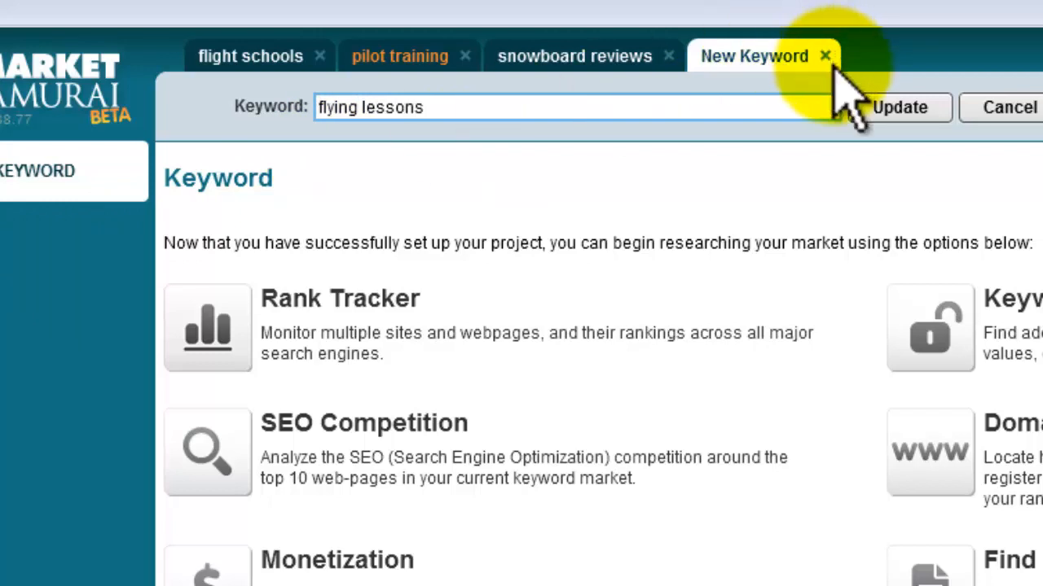
left_click(864, 104)
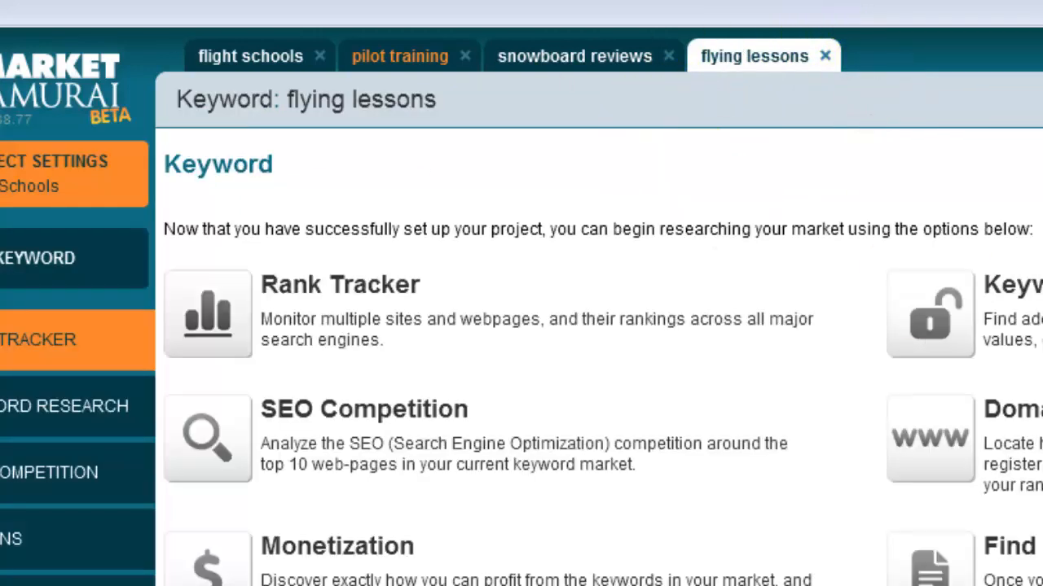
left_click(498, 432)
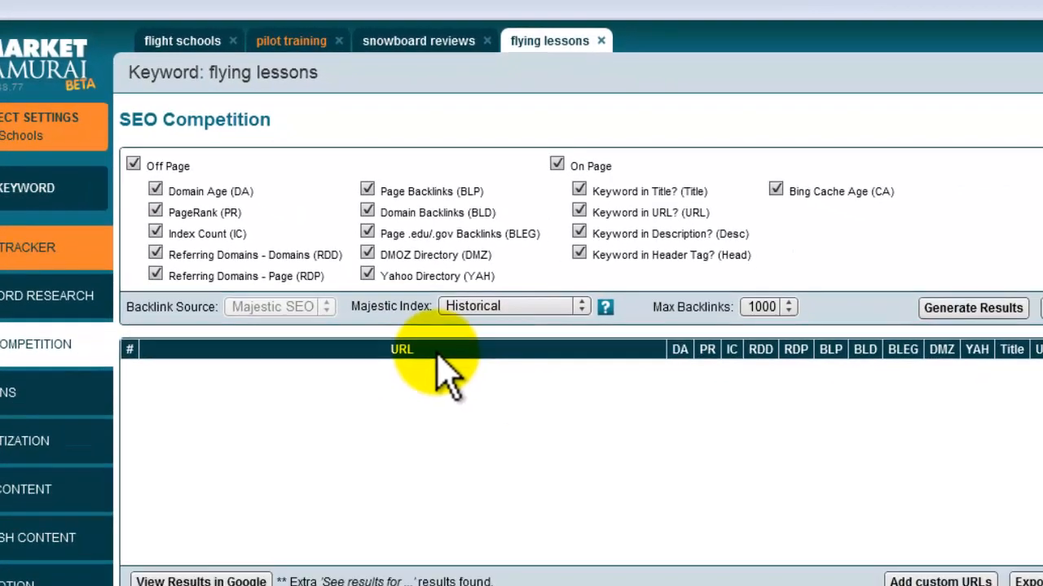
left_click(935, 310)
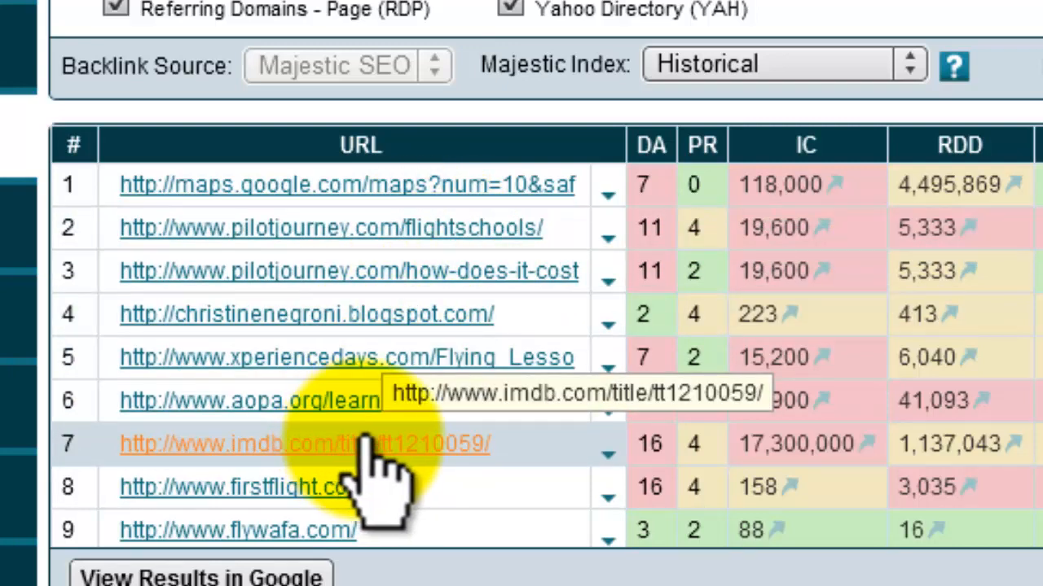
Step: Examine the off-page and on-page competition factors of the ten sites ranking for "flying lessons"
scroll(364, 444, "down", 1)
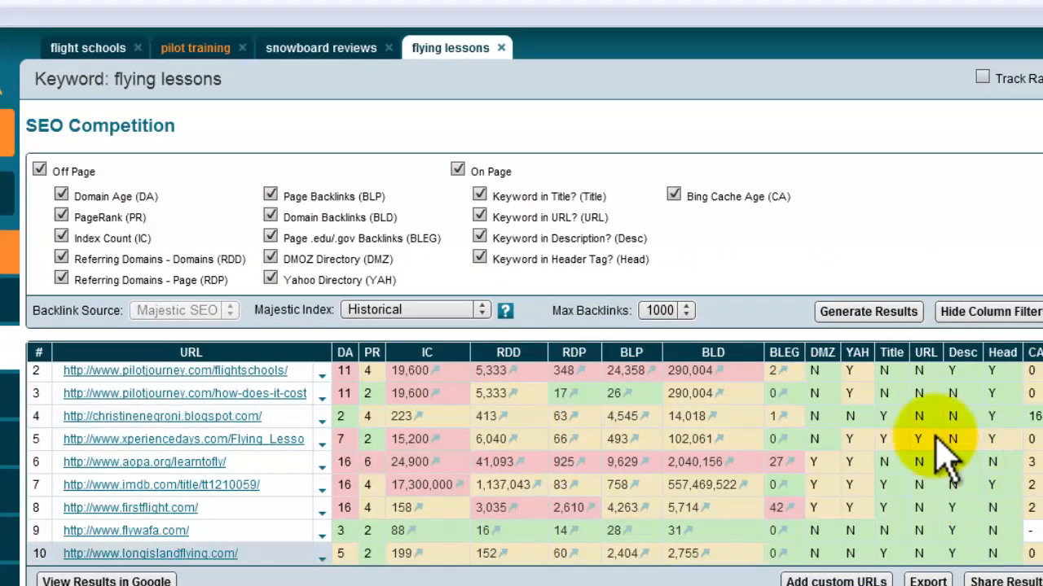
scroll(895, 537, "up", 1)
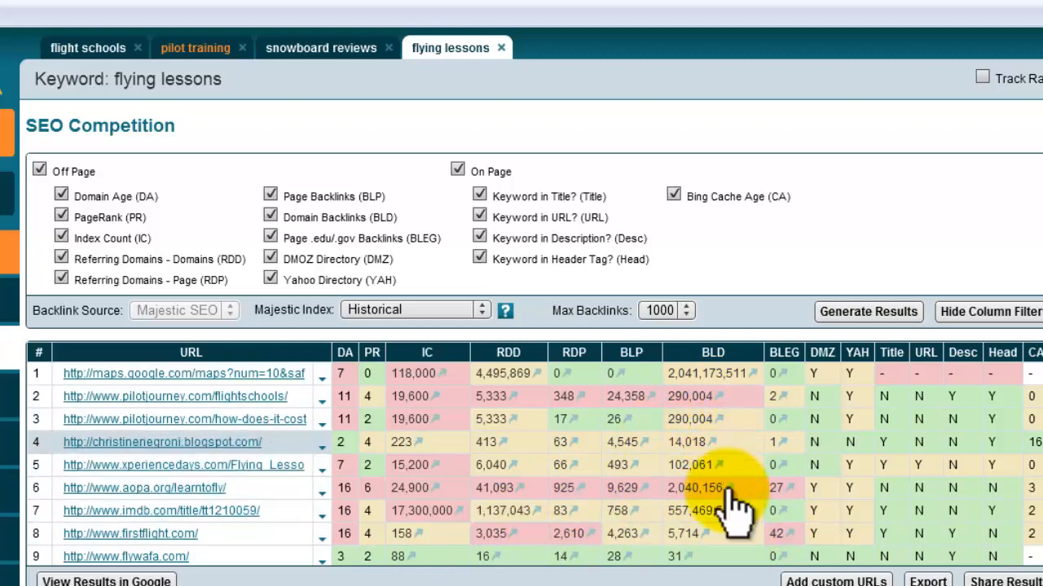
scroll(738, 447, "down", 1)
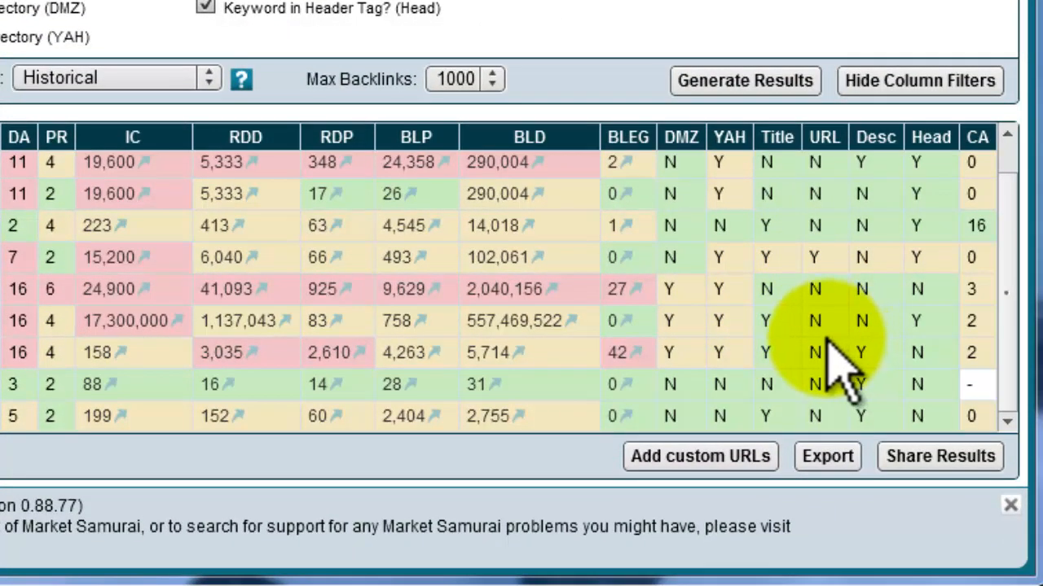
scroll(839, 367, "up", 1)
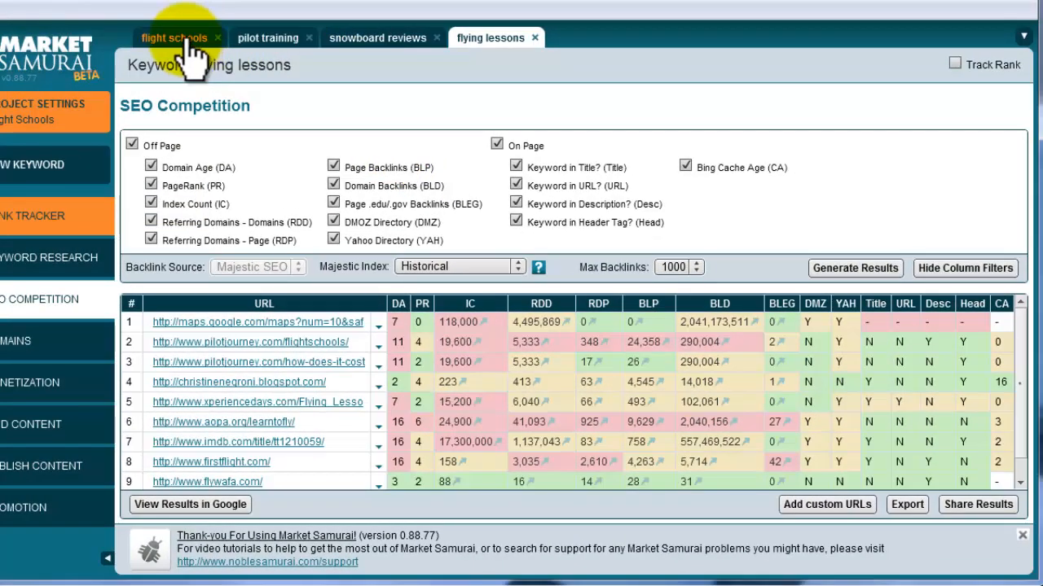
Step: Generate related keywords for "flight schools" in Keyword Research with a minimum phrase length of 2 words
left_click(184, 39)
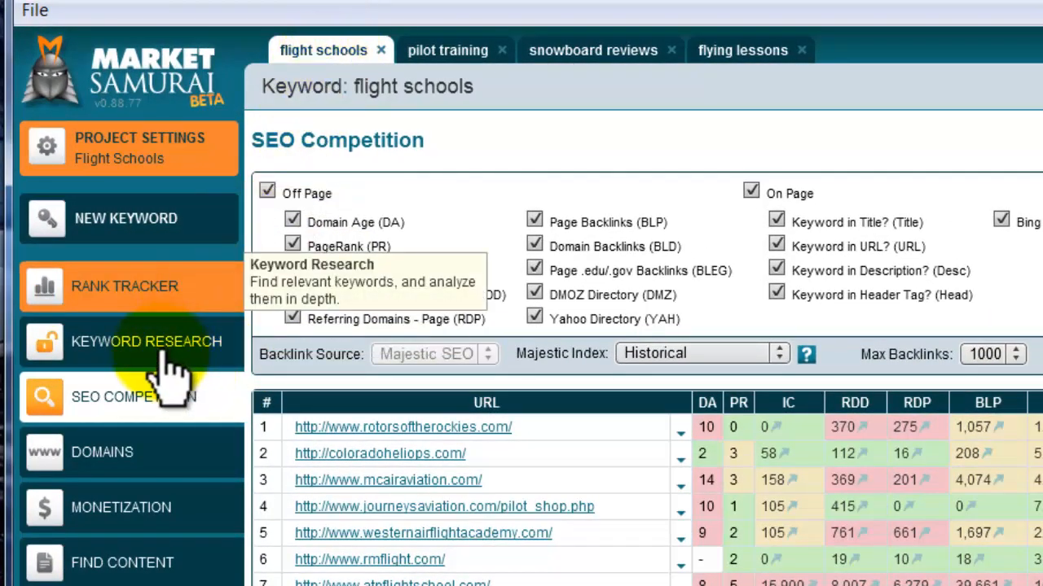
left_click(168, 367)
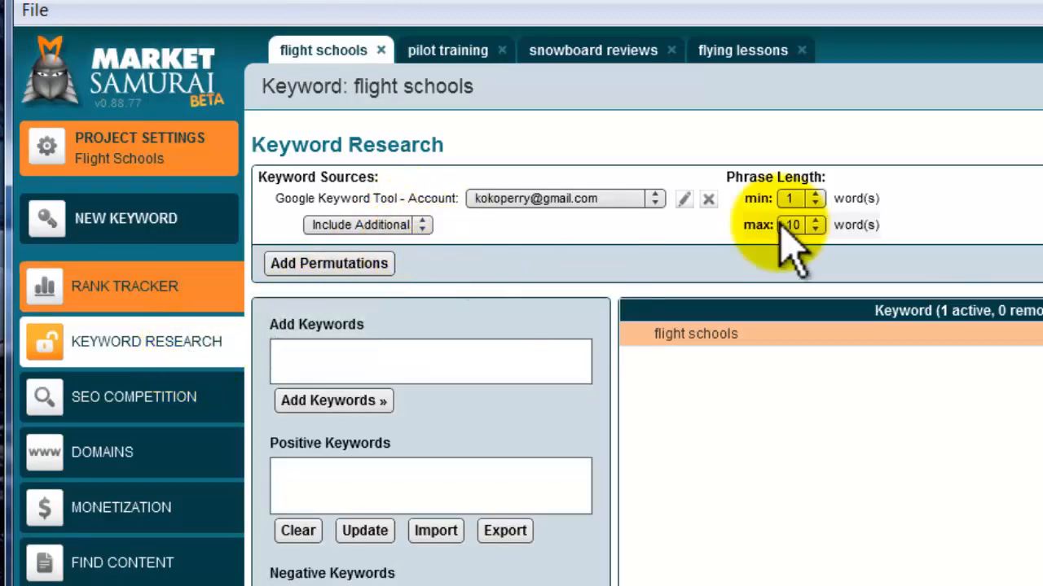
left_click(813, 199)
left_click(812, 235)
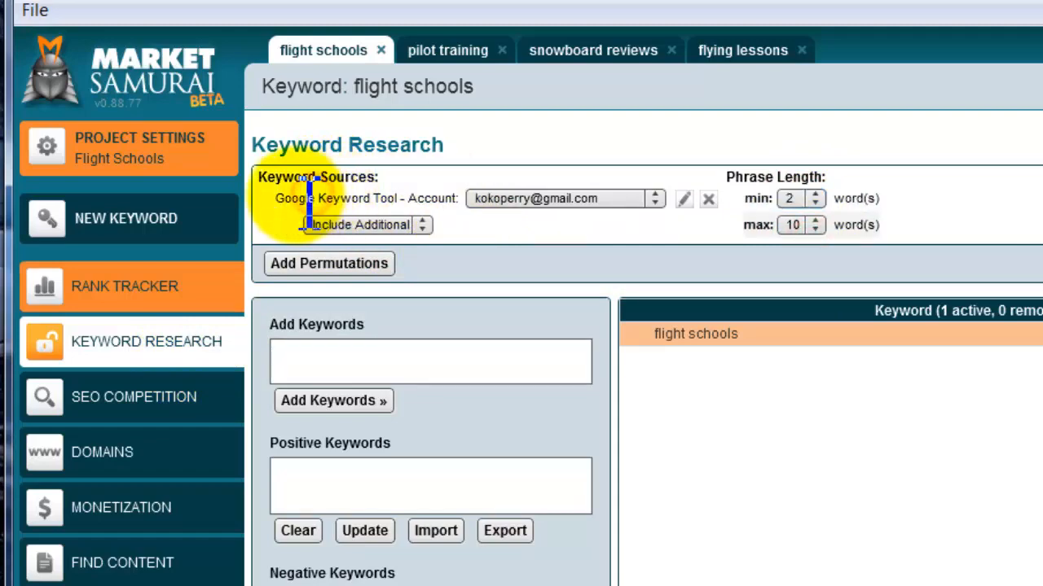
left_click_drag(298, 199, 404, 200)
left_click(392, 198)
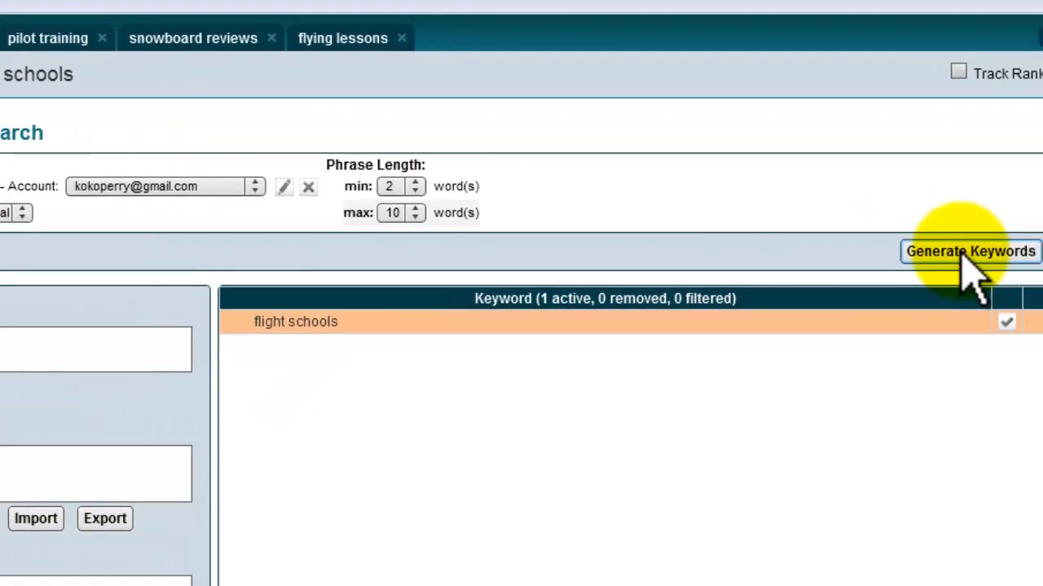
left_click(964, 254)
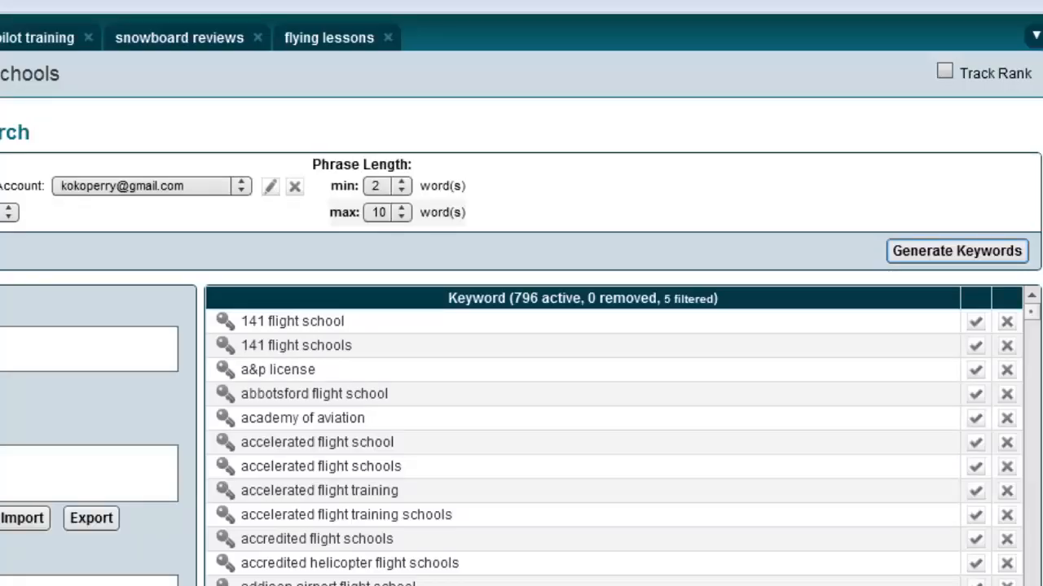
Step: Add "air traffic controller school" and "aerobatic flight school" from the generated keyword list to the project as new keywords
left_click(521, 396)
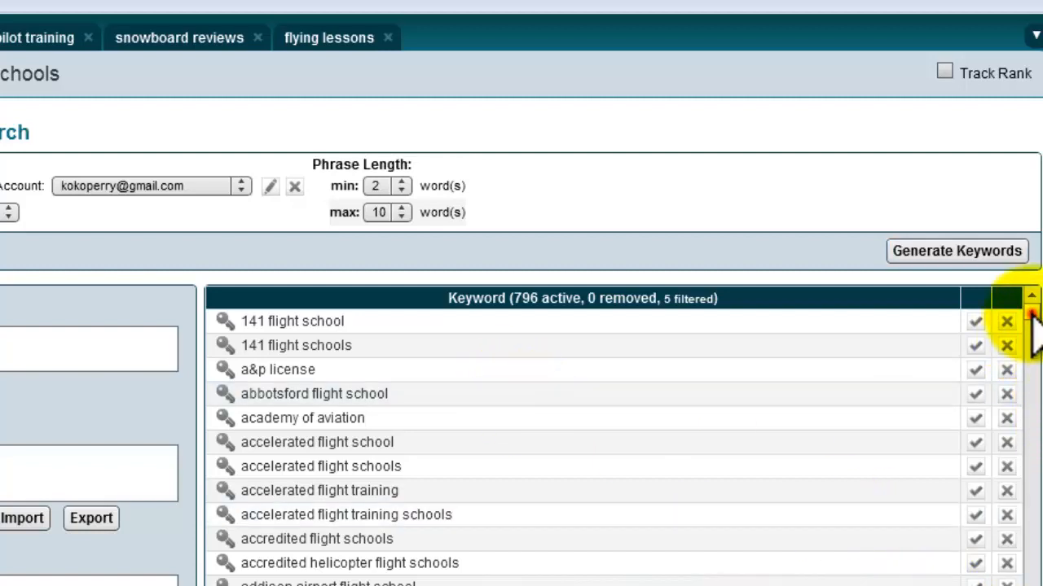
scroll(1033, 332, "down", 2)
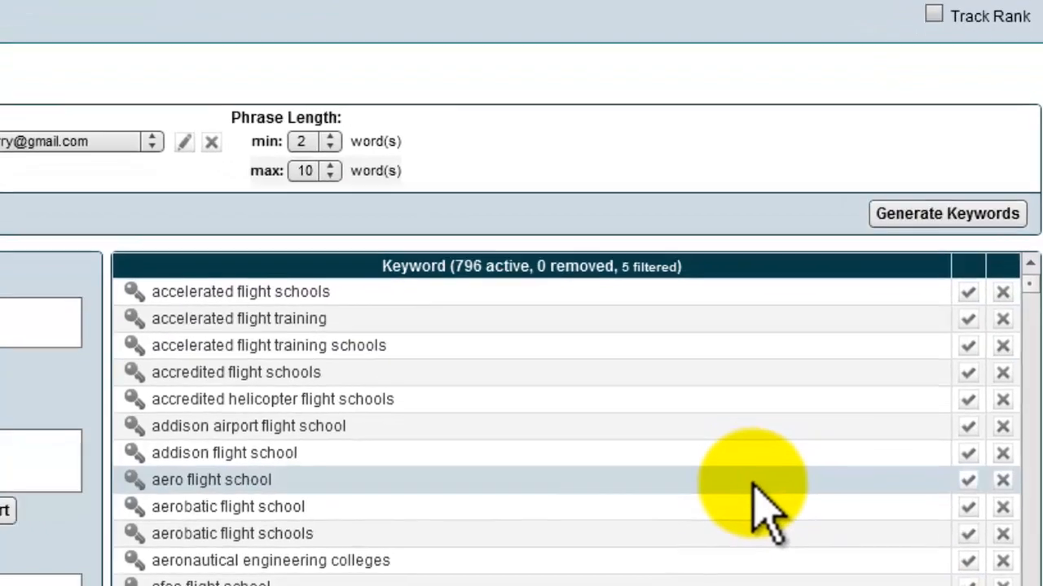
scroll(786, 491, "down", 1)
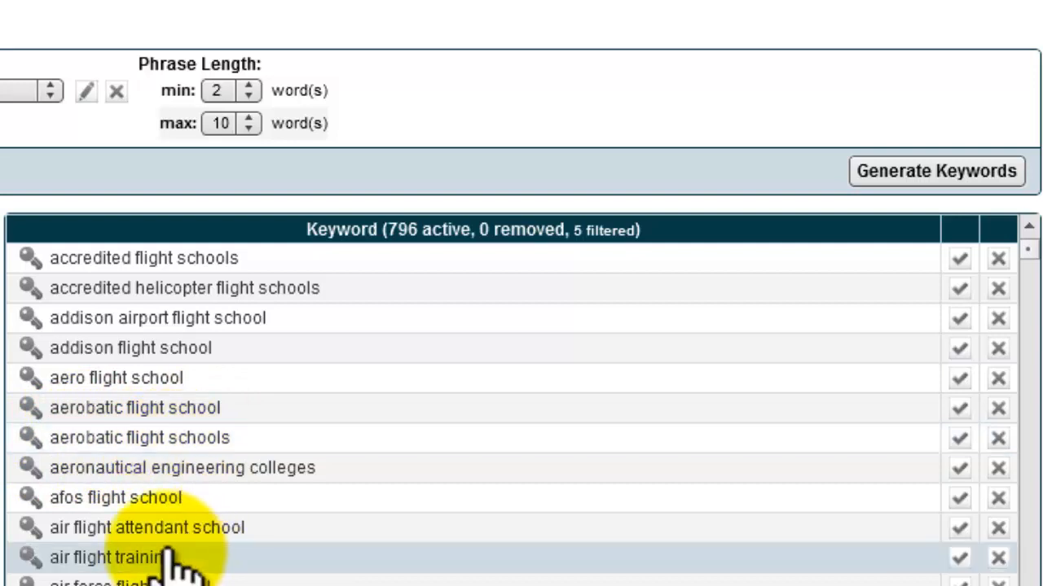
scroll(265, 522, "down", 1)
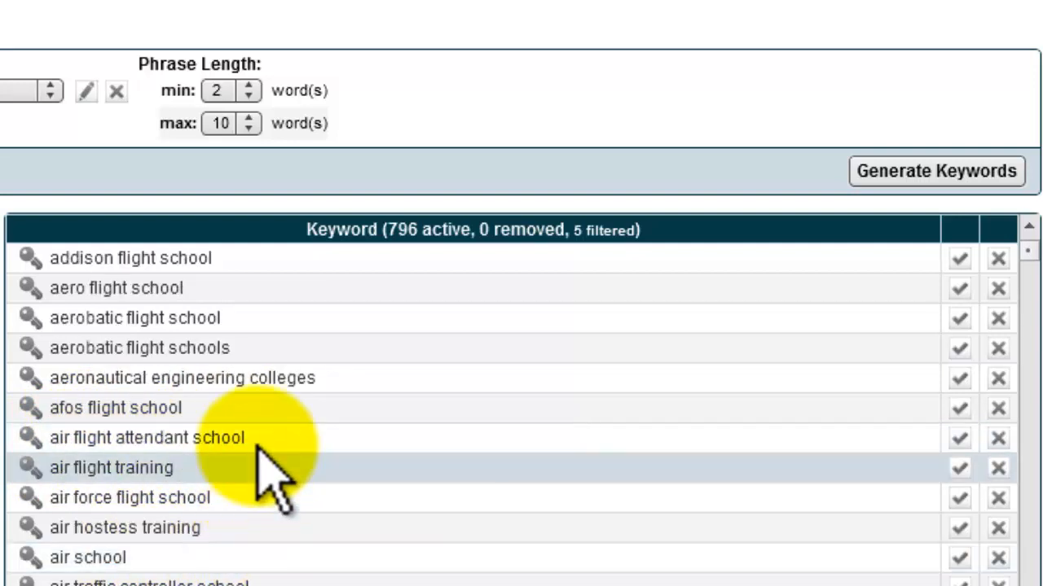
scroll(273, 484, "down", 2)
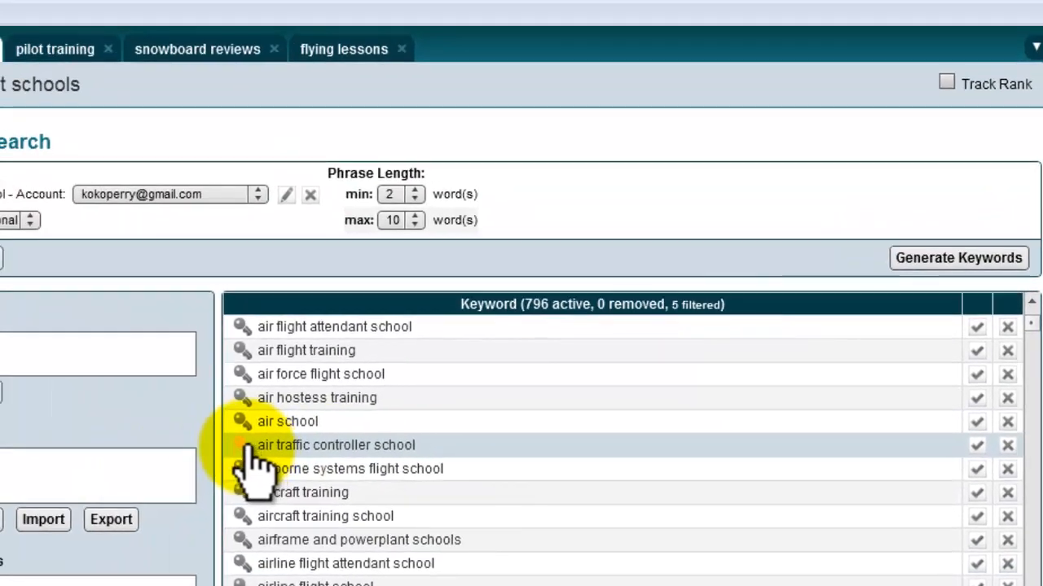
left_click(245, 446)
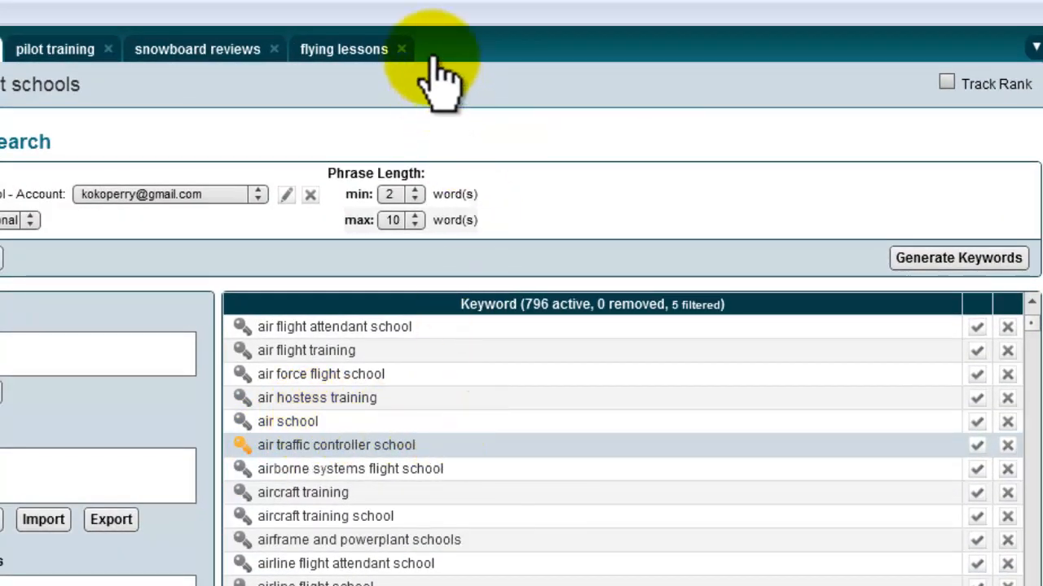
scroll(403, 403, "up", 1)
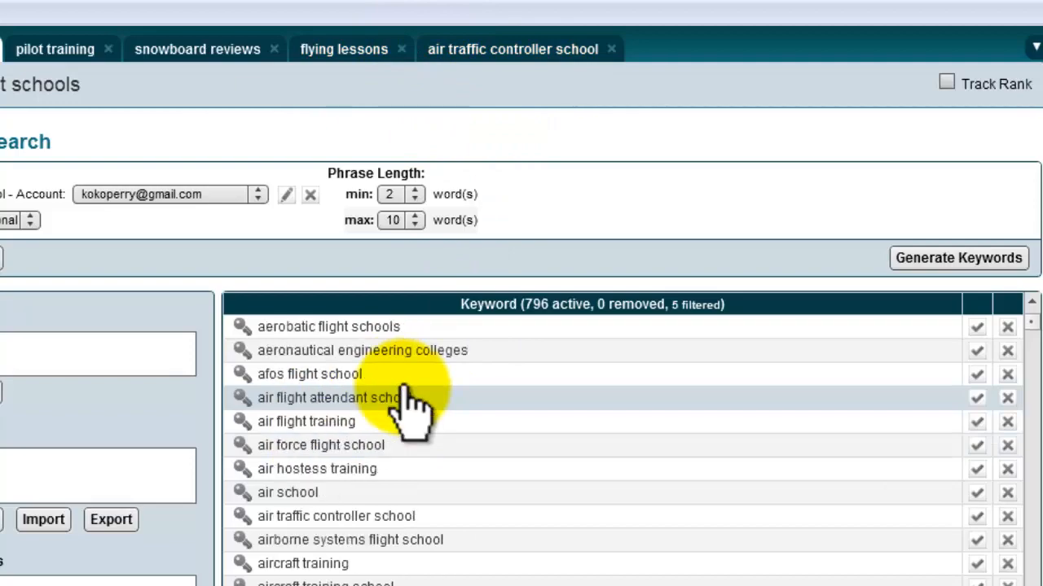
scroll(244, 358, "up", 2)
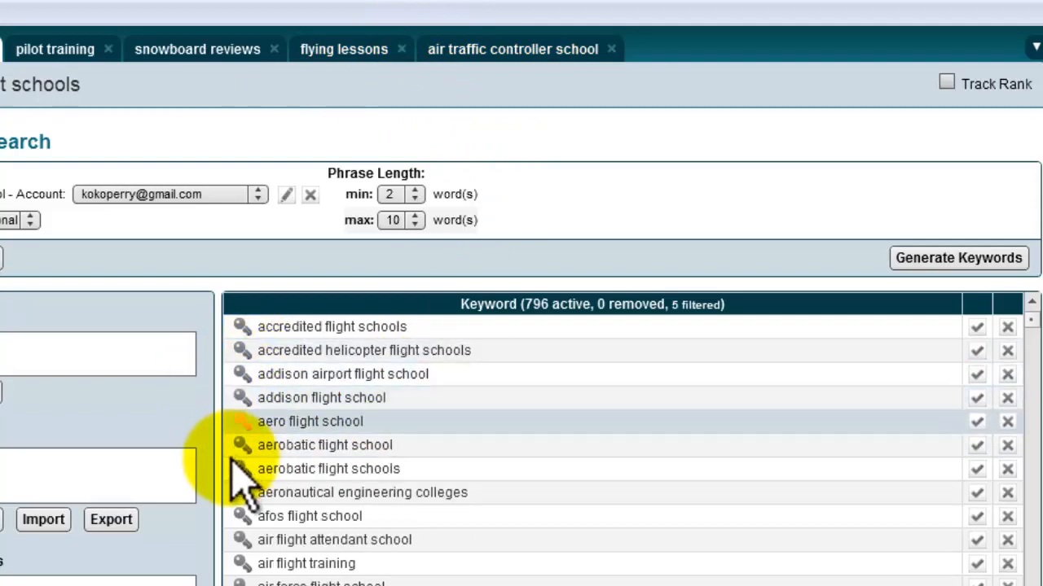
left_click(243, 445)
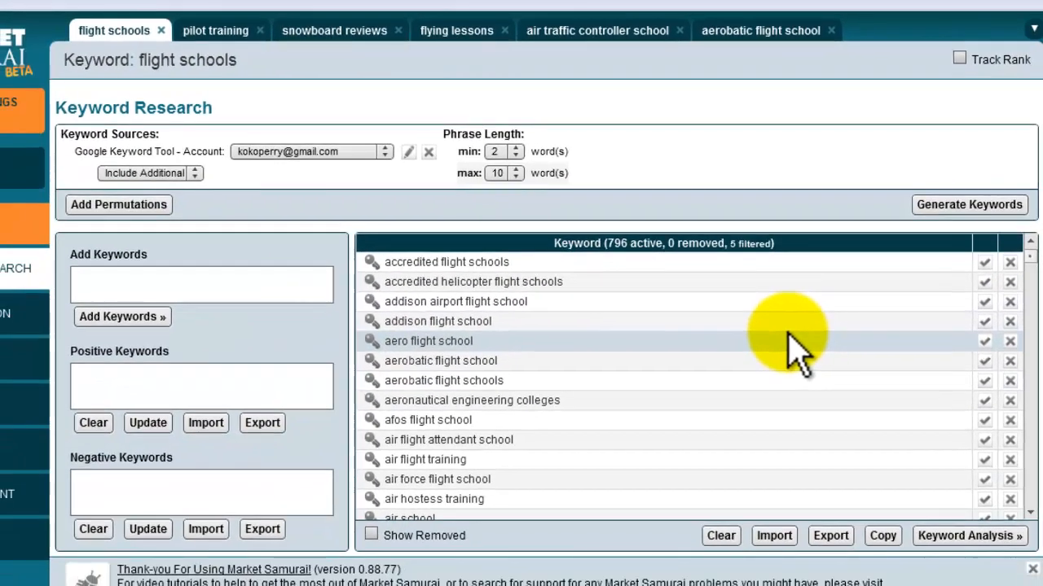
Step: Open the keyword analysis for the generated "flight schools" keywords and set its filter to No Filters
scroll(754, 433, "down", 2)
scroll(798, 350, "down", 2)
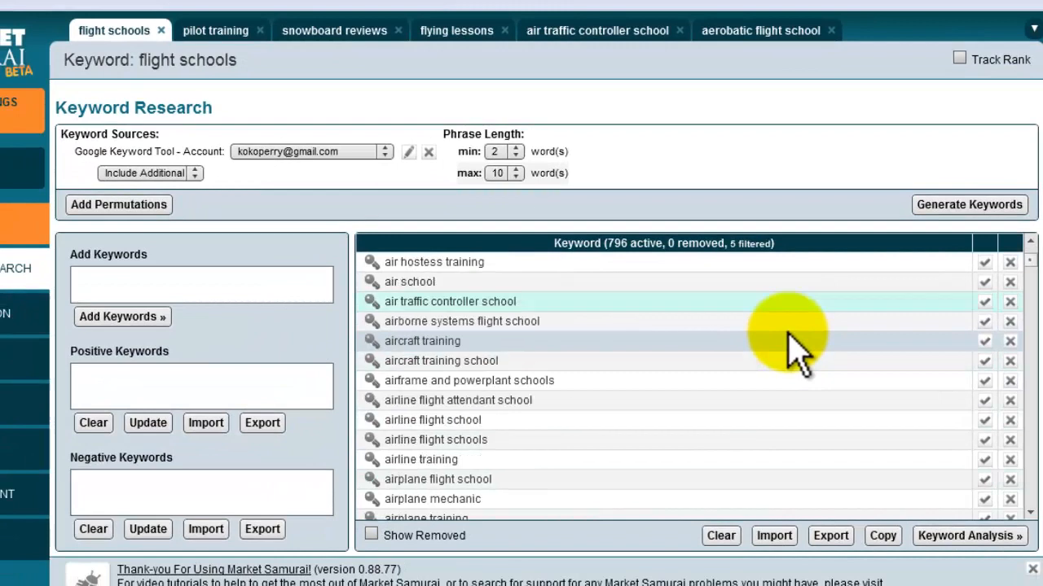
left_click(973, 536)
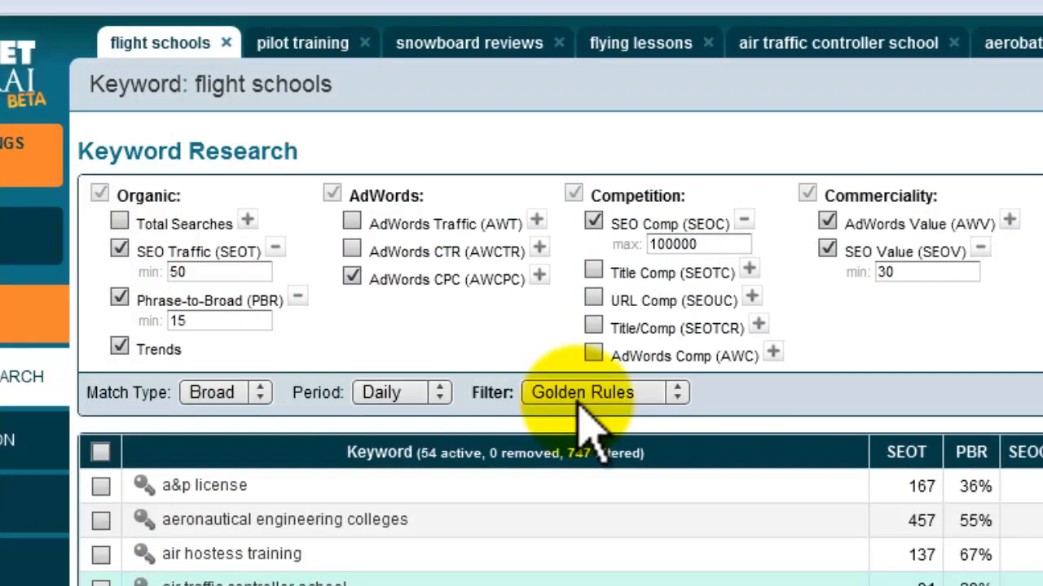
left_click(507, 343)
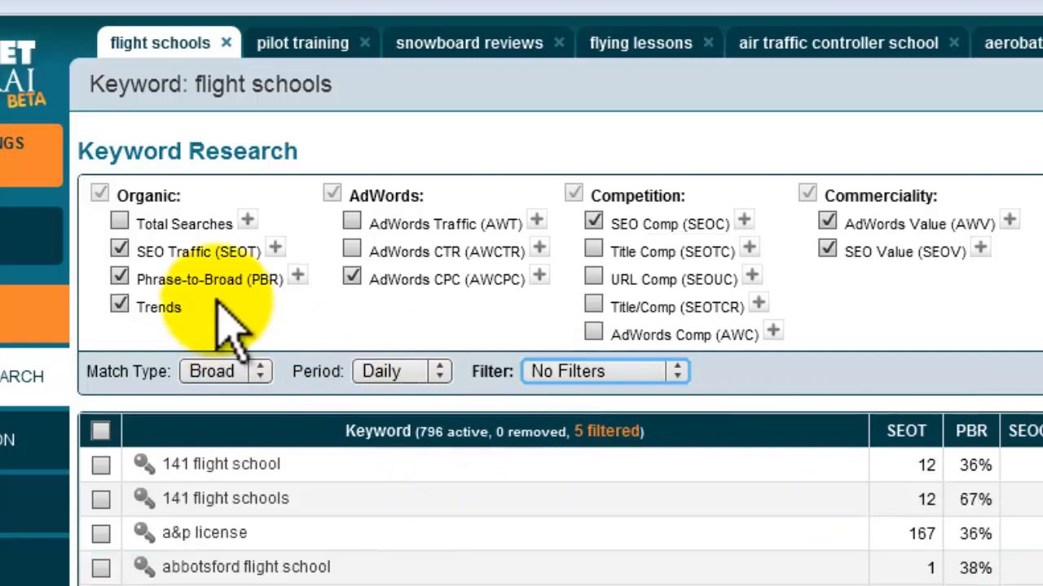
Step: Set the minimum Phrase-to-Broad filter to 10 and show the minimum filter field for SEO Traffic
left_click(297, 276)
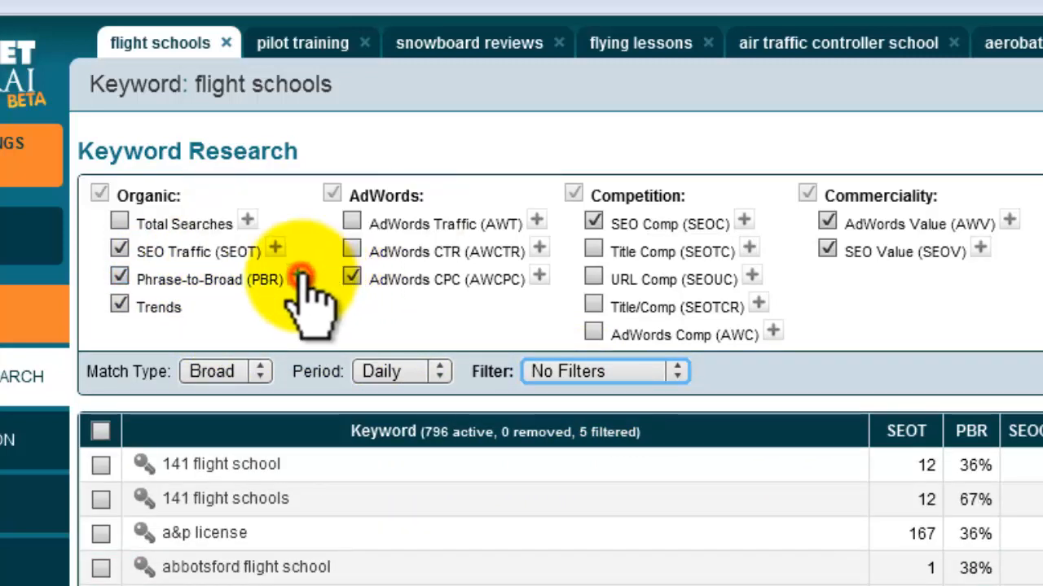
left_click(214, 299)
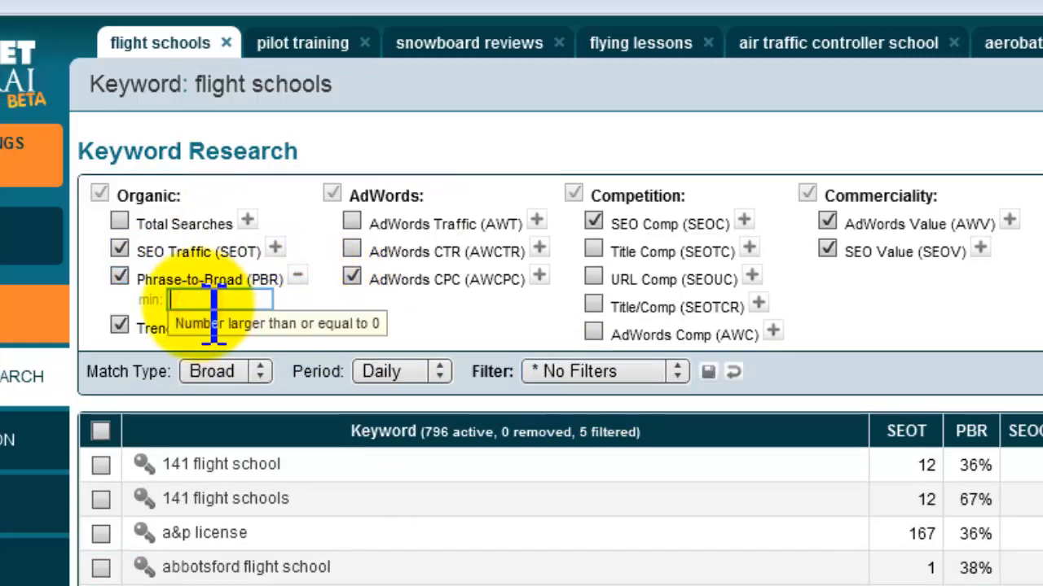
type("15")
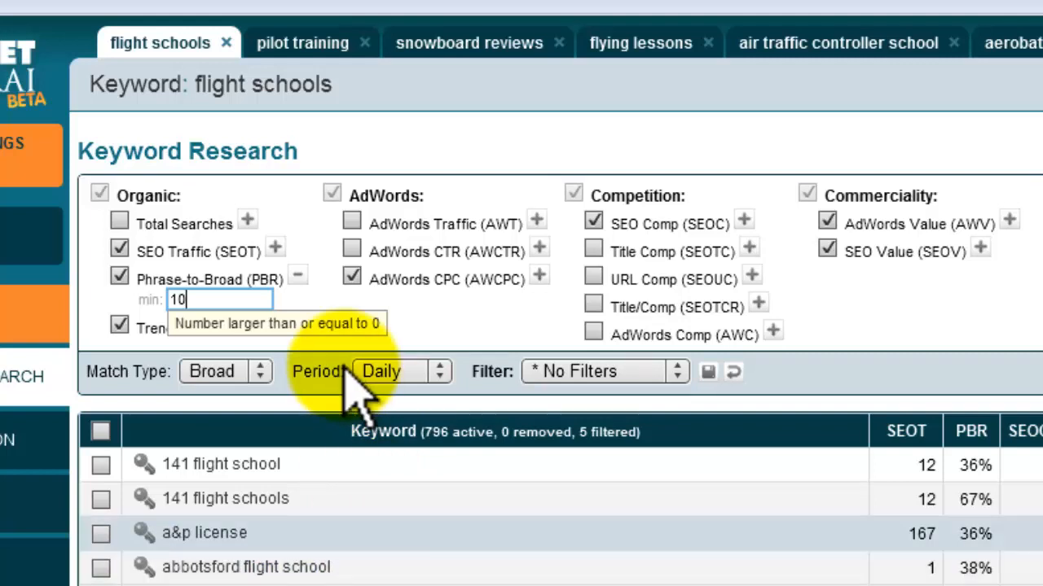
left_click(275, 248)
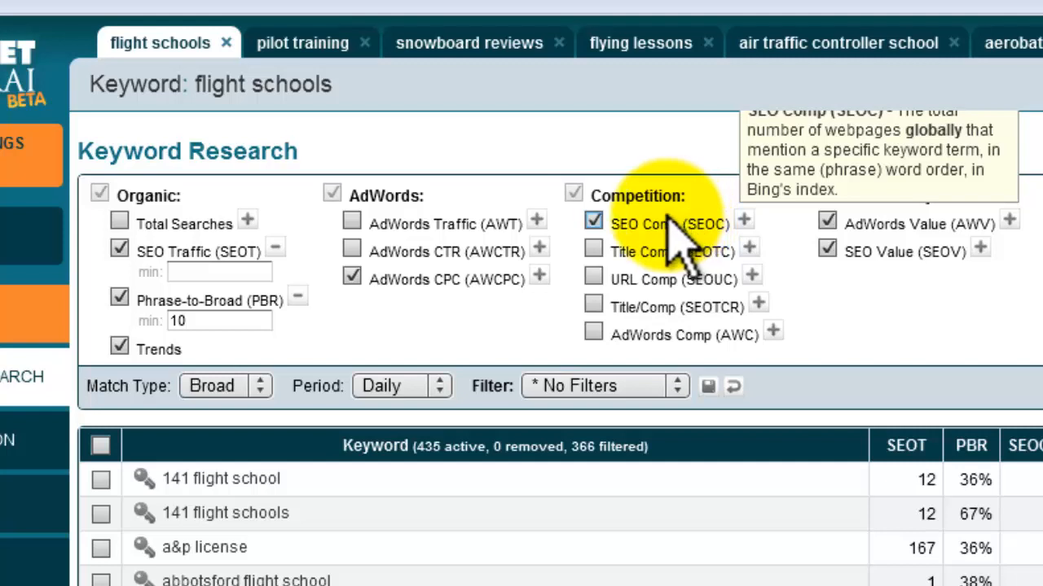
Step: Replace the SEO Comp metric with Title Comp and URL Comp in the keyword analysis
left_click(595, 222)
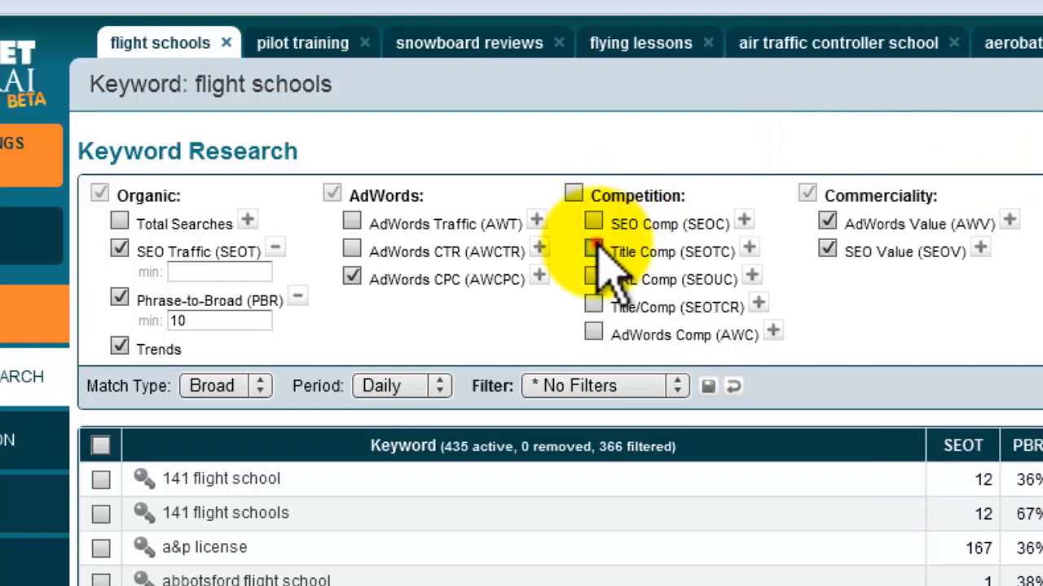
left_click(595, 249)
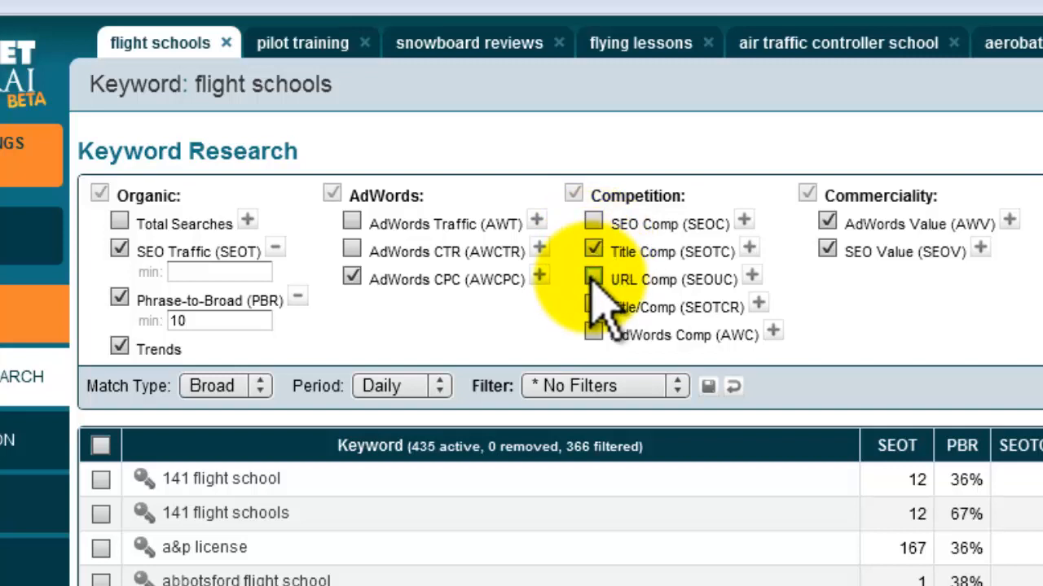
left_click(593, 277)
mouse_move(636, 281)
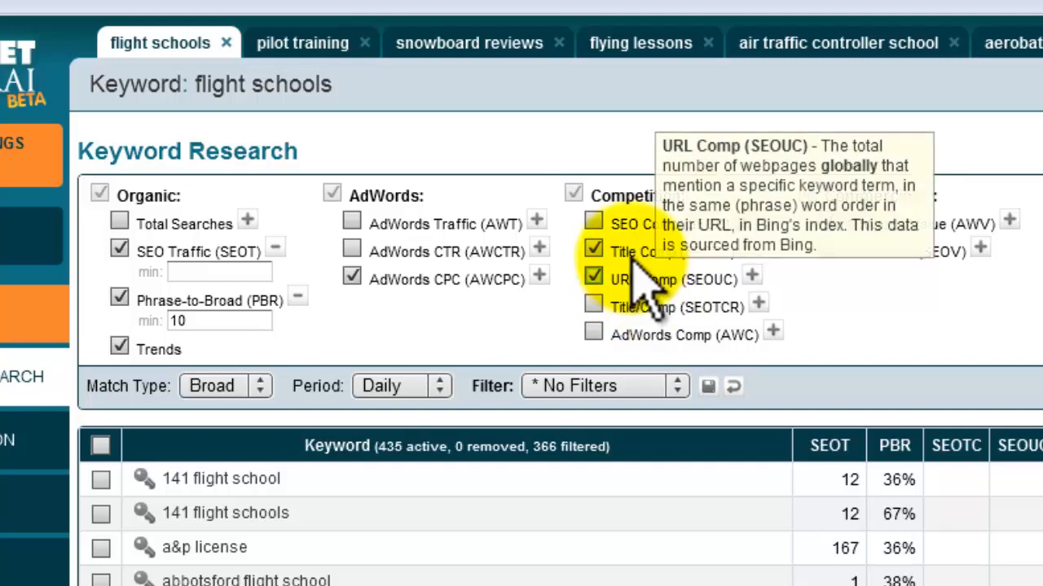
mouse_move(640, 262)
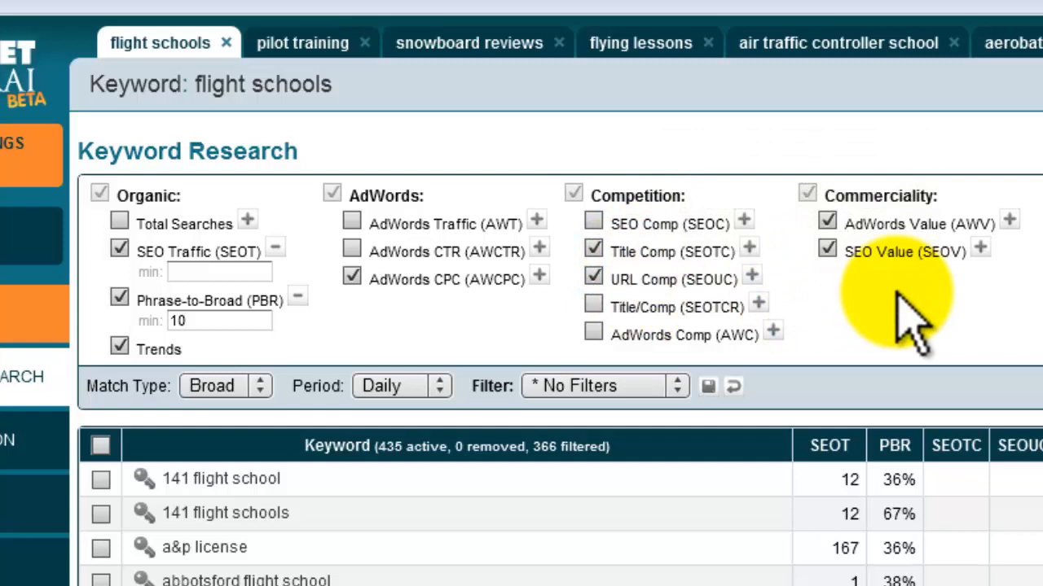
Step: Exclude SEO Value and AdWords Value from the metrics and analyze the filtered keywords
mouse_move(861, 254)
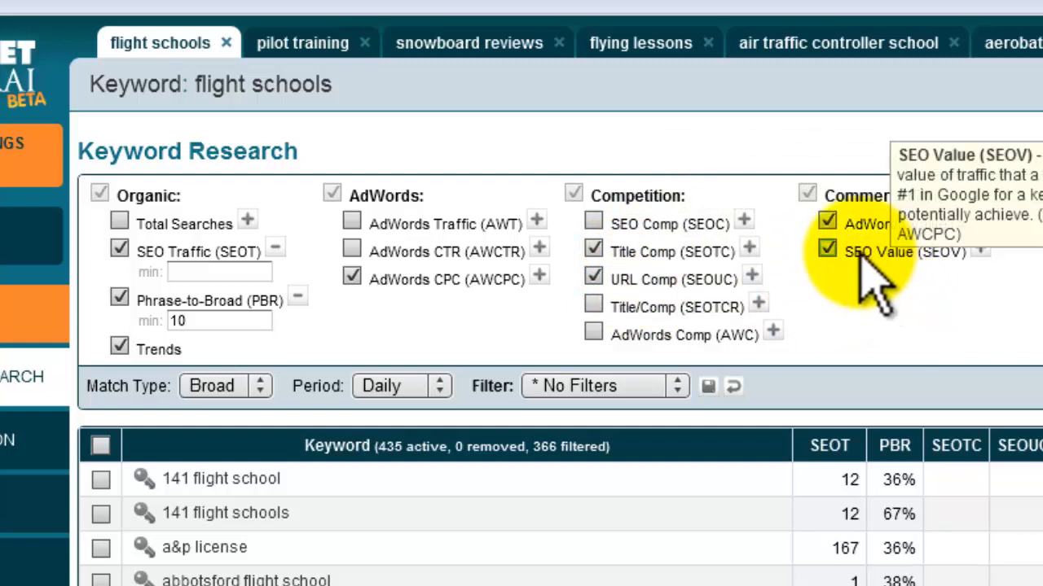
left_click(829, 248)
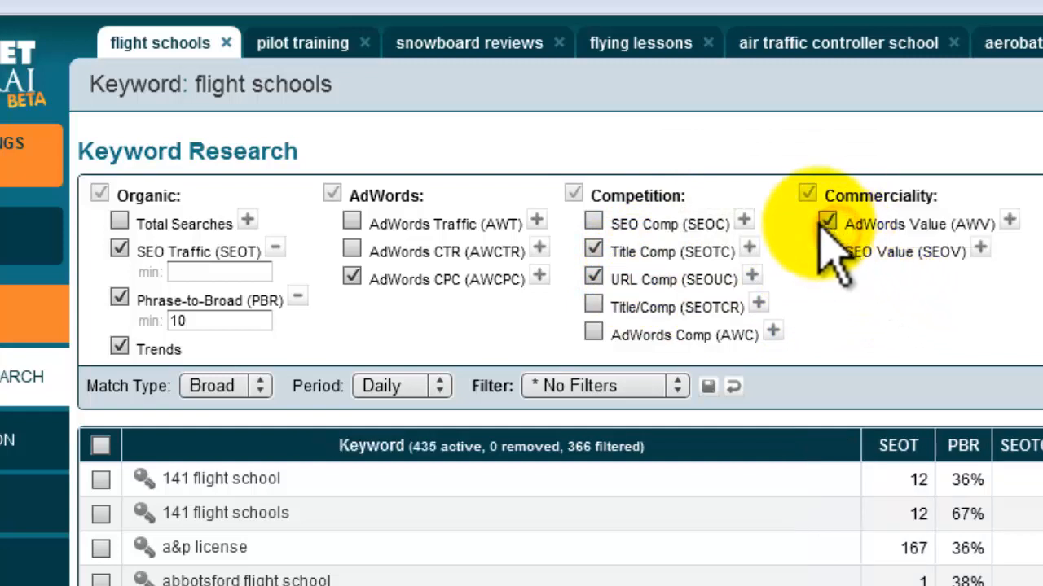
left_click(851, 228)
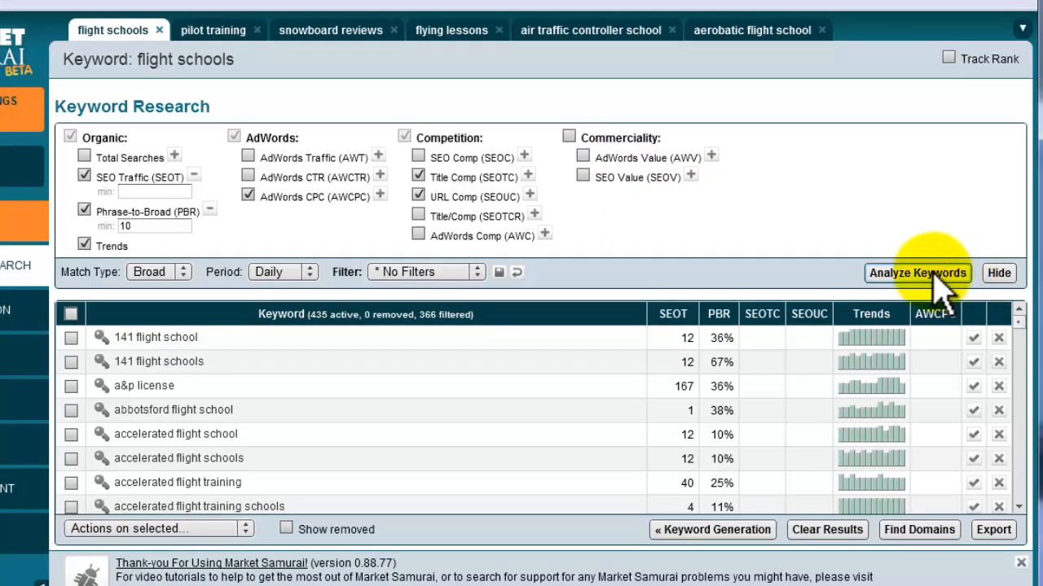
left_click(932, 274)
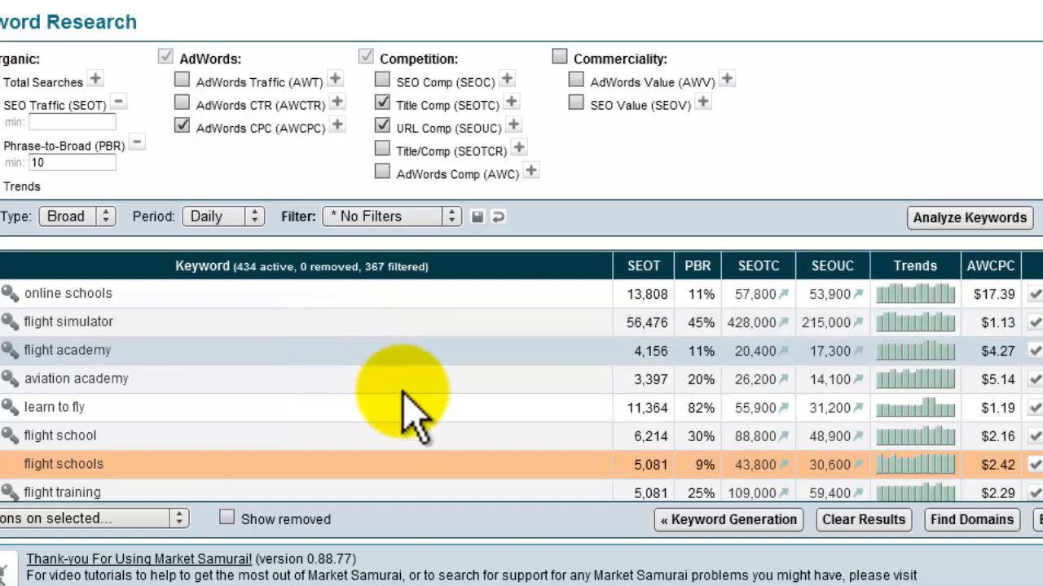
Step: Sort the analyzed keywords by SEO Traffic, highest first, and examine their title and URL competition down the list
left_click(656, 268)
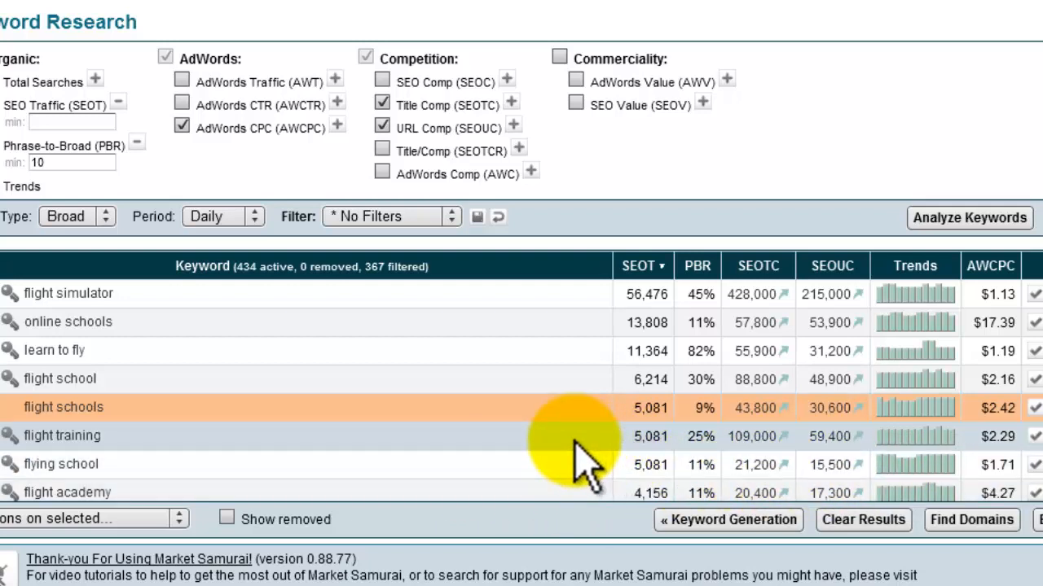
scroll(580, 458, "down", 2)
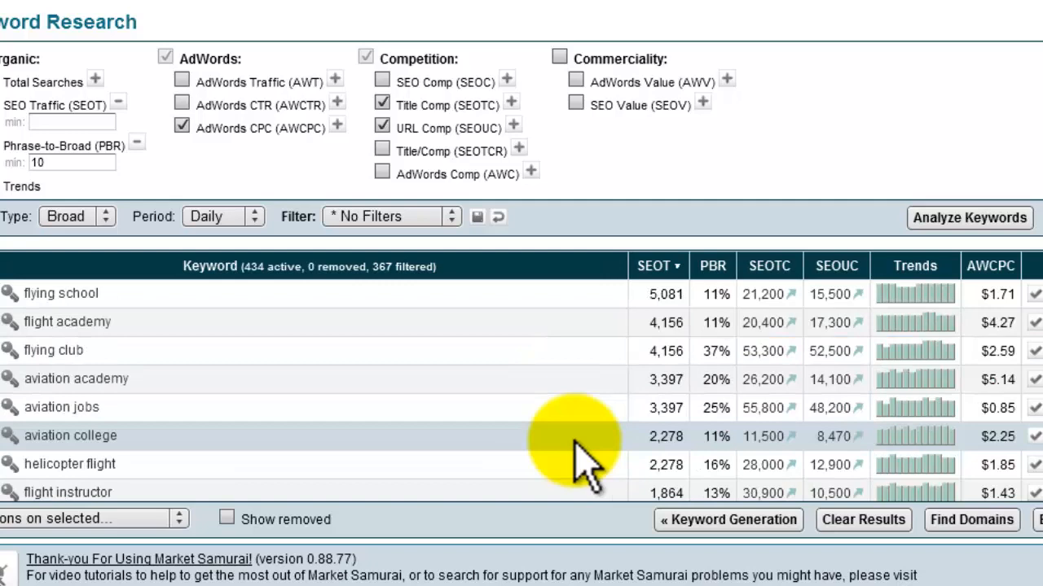
scroll(575, 444, "down", 6)
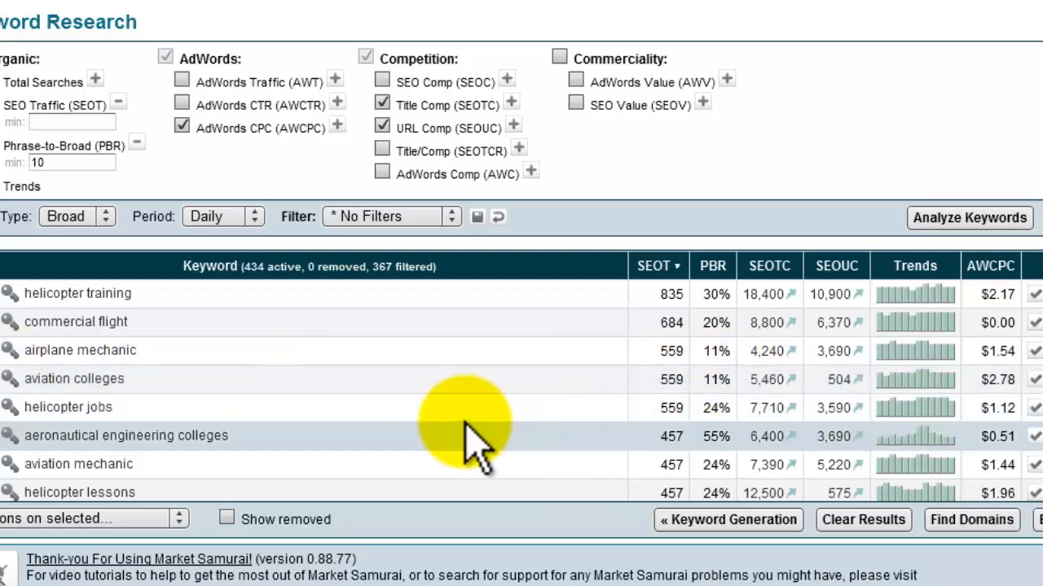
scroll(469, 440, "down", 1)
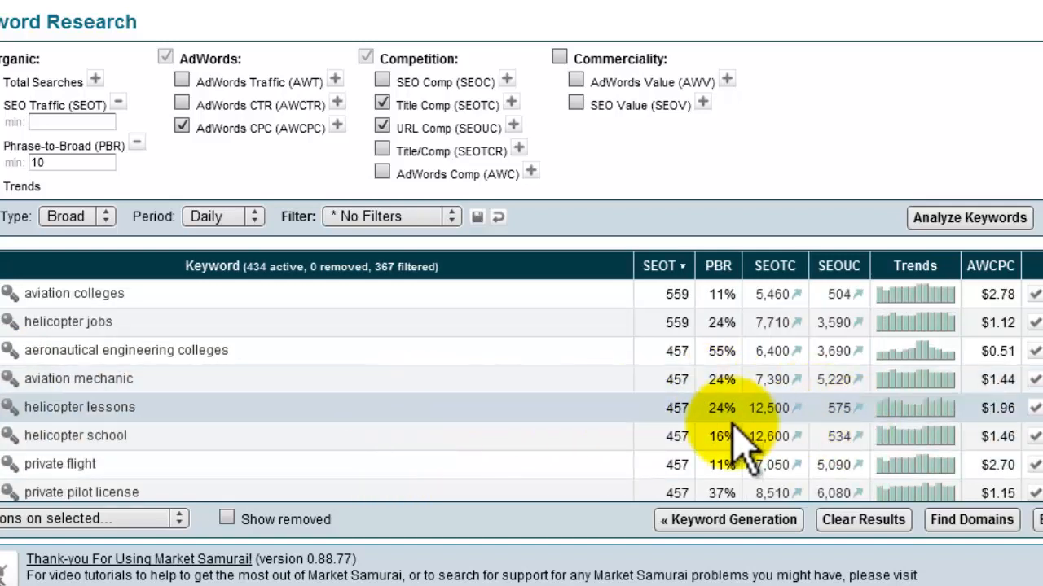
scroll(407, 444, "down", 1)
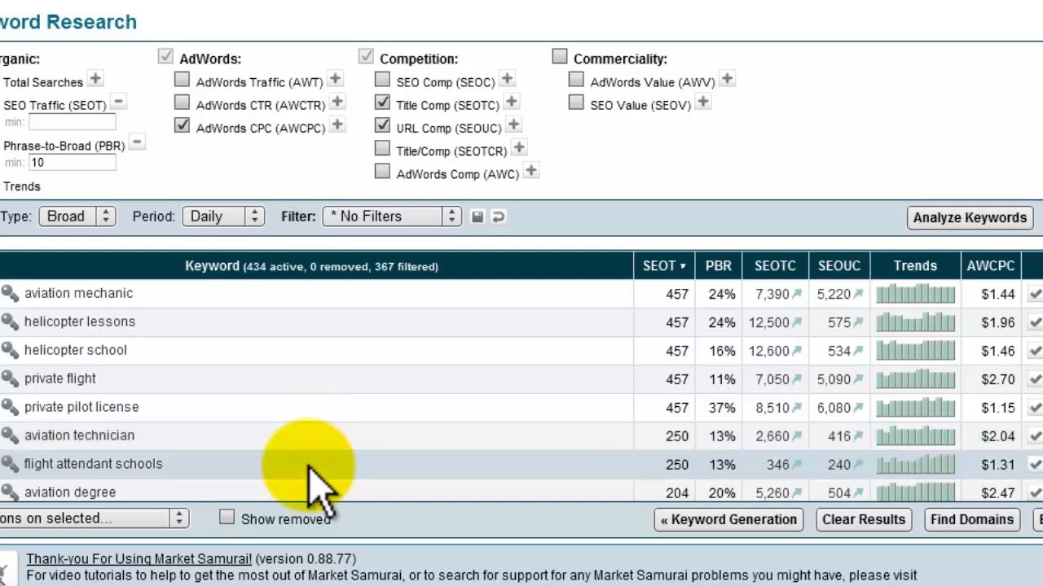
scroll(308, 471, "down", 1)
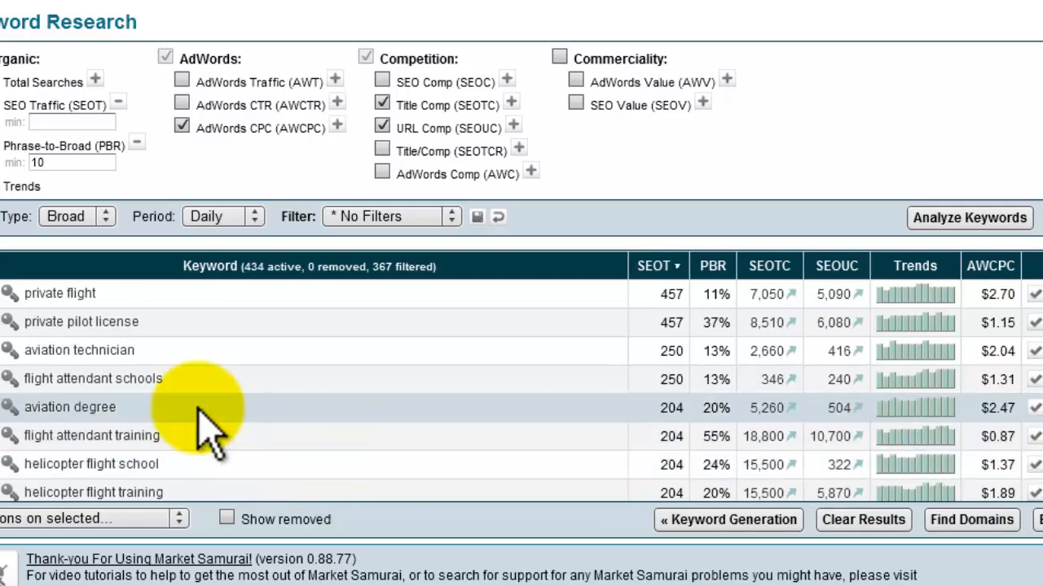
scroll(210, 432, "down", 2)
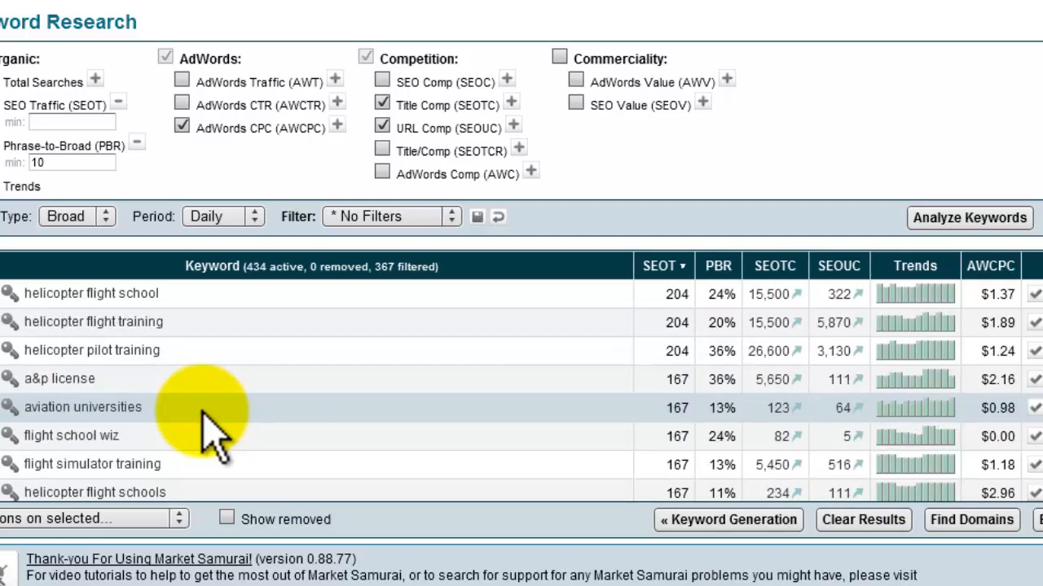
scroll(214, 435, "down", 1)
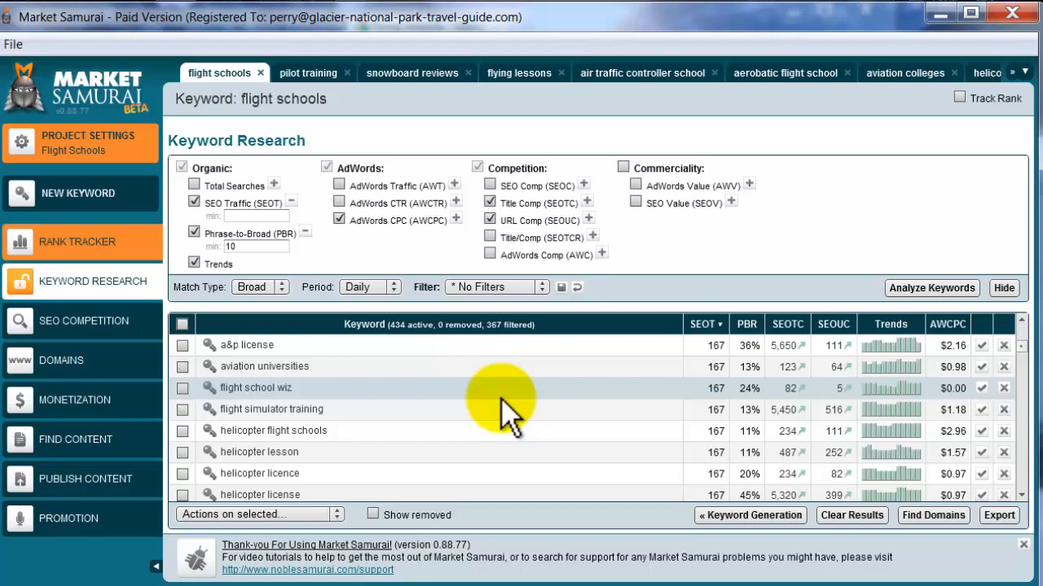
Step: Generate the SEO Competition results for "air traffic controller school" and check the on-page factors of the ranking sites
left_click(651, 78)
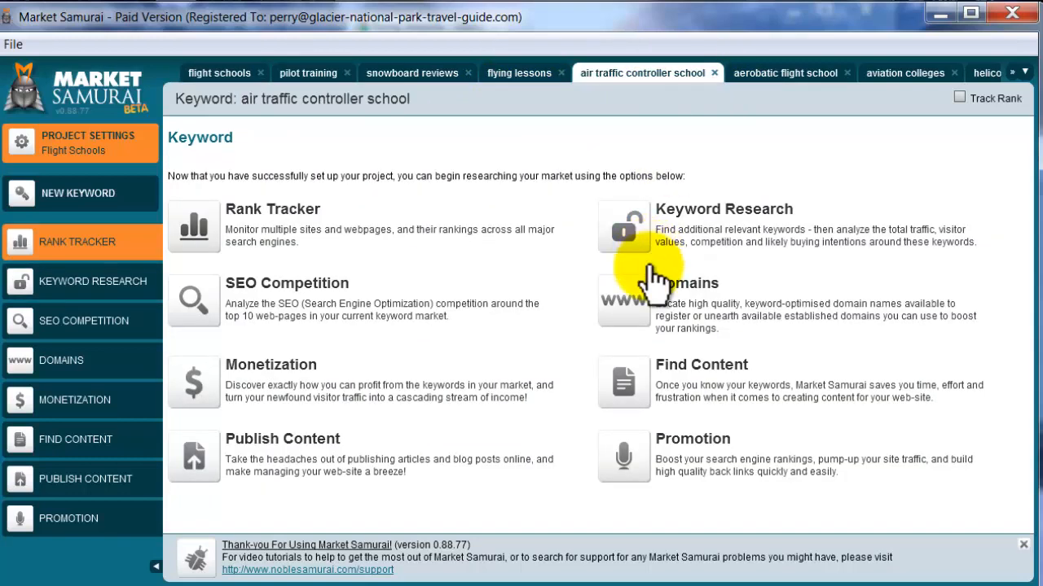
left_click(191, 298)
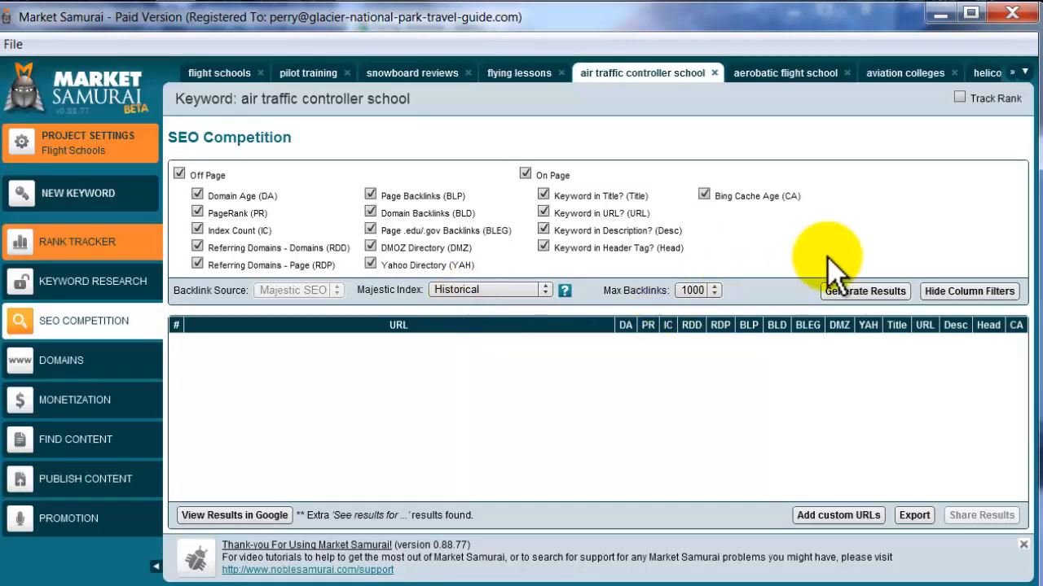
left_click(888, 293)
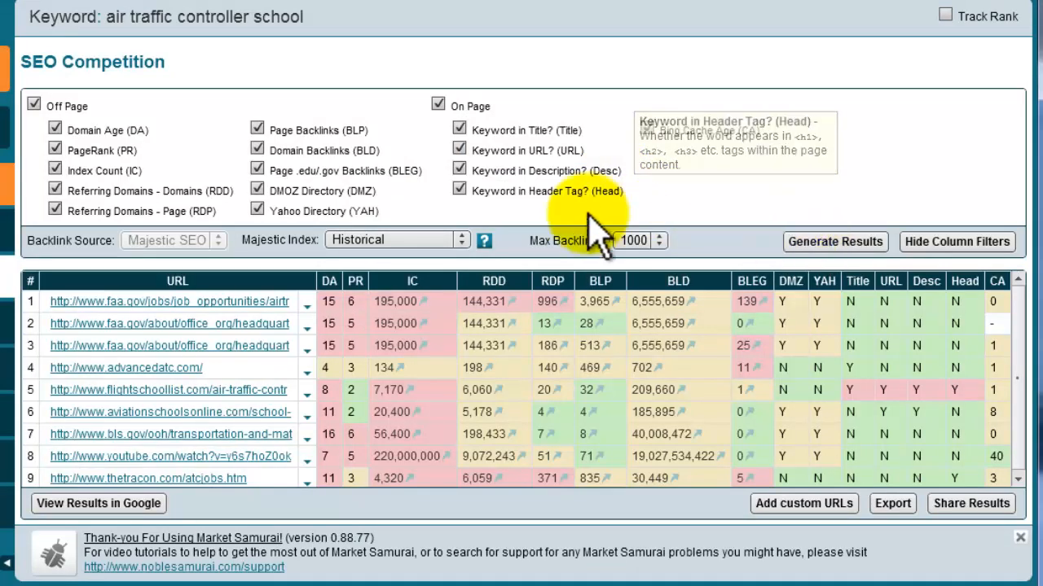
left_click(850, 376)
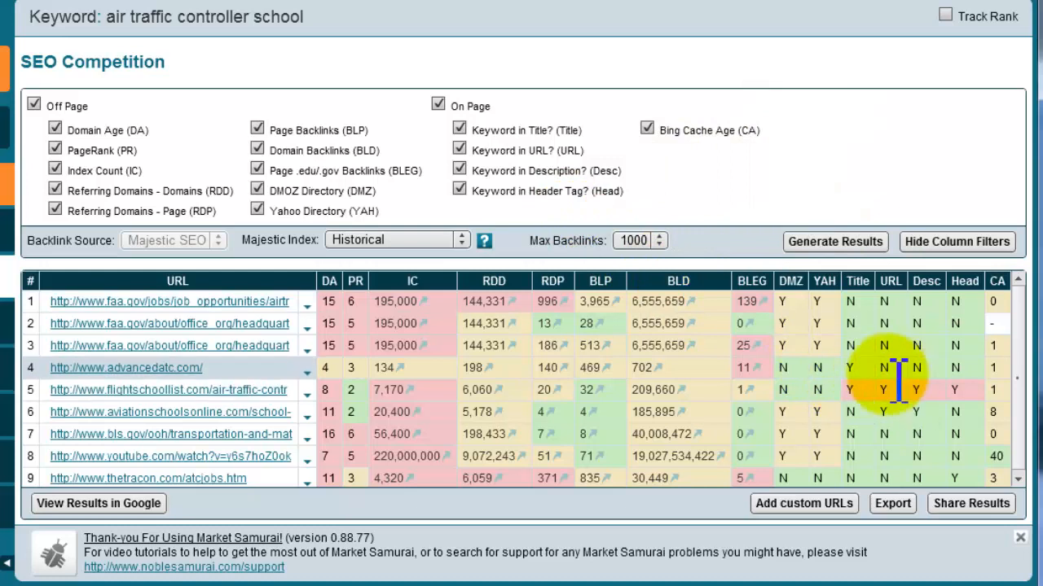
left_click(896, 386)
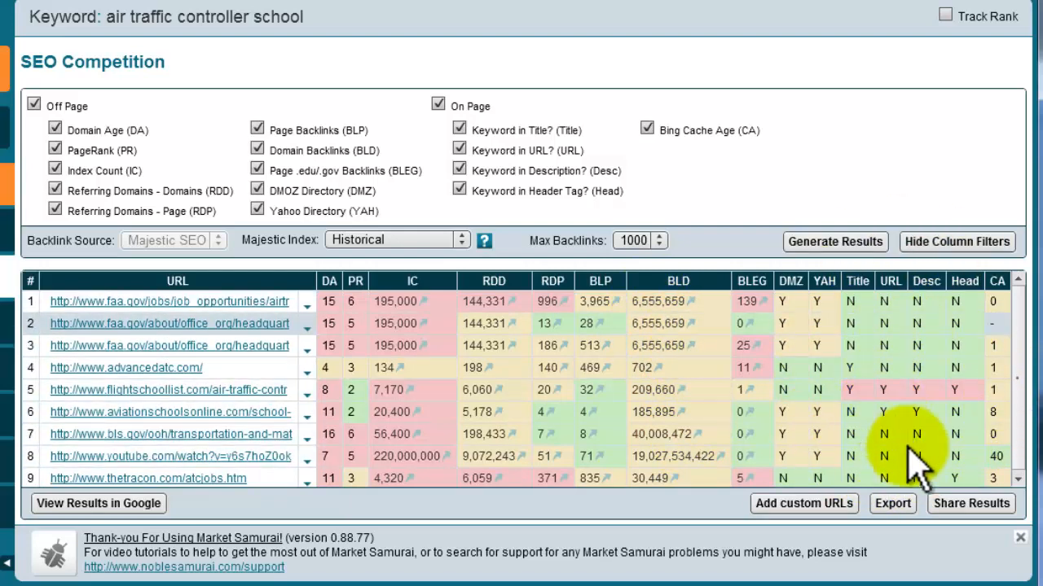
scroll(921, 357, "down", 1)
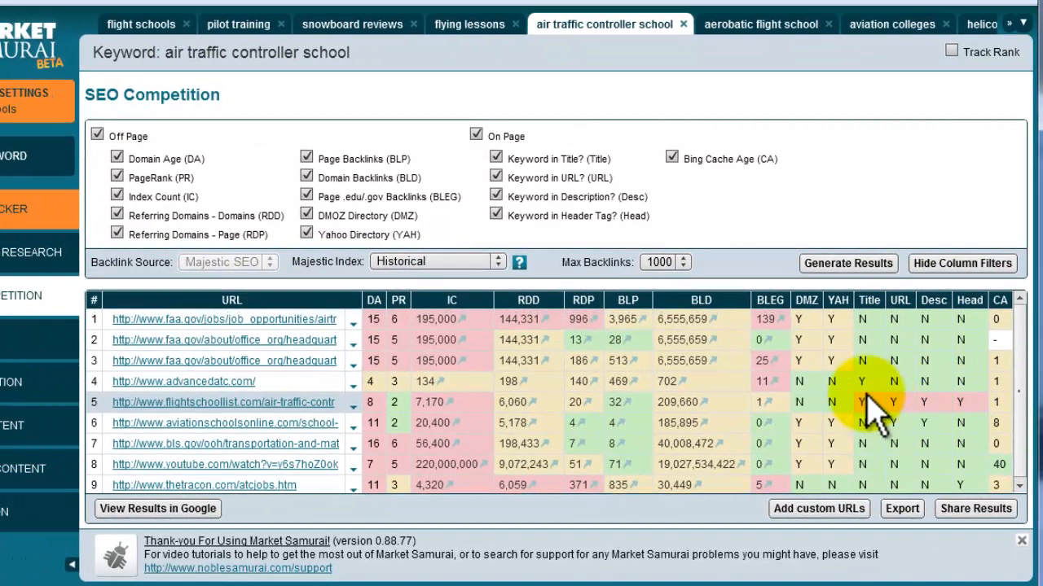
Step: Generate the SEO Competition results for "aerobatic flight school" and look through the ten ranking sites
left_click(778, 24)
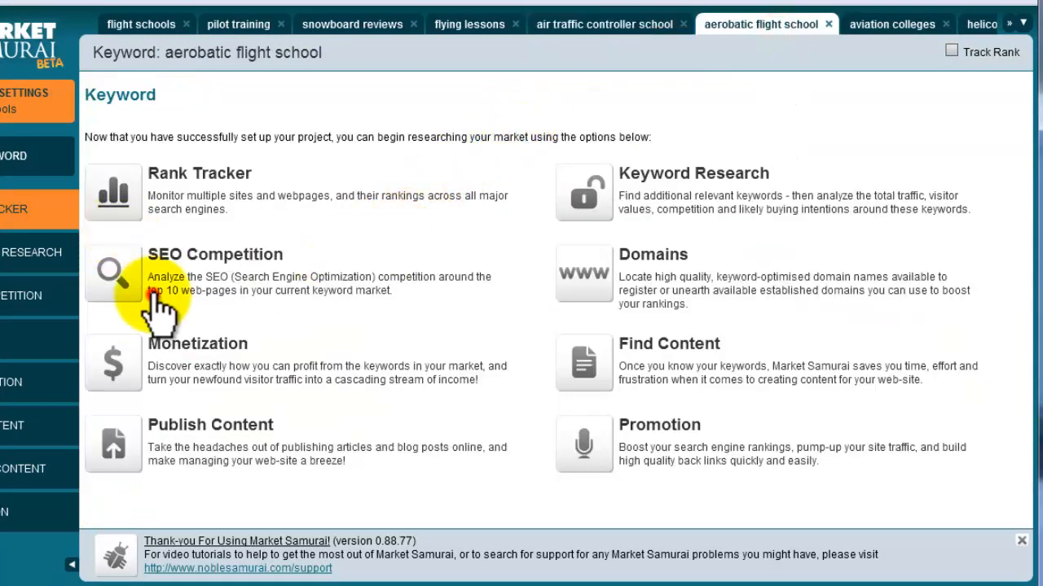
left_click(114, 281)
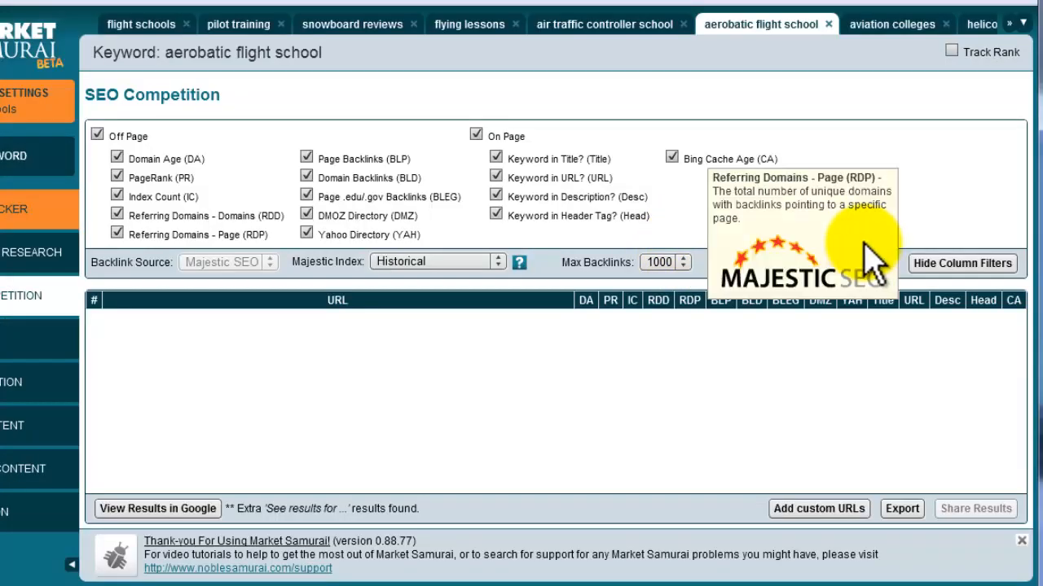
left_click(865, 260)
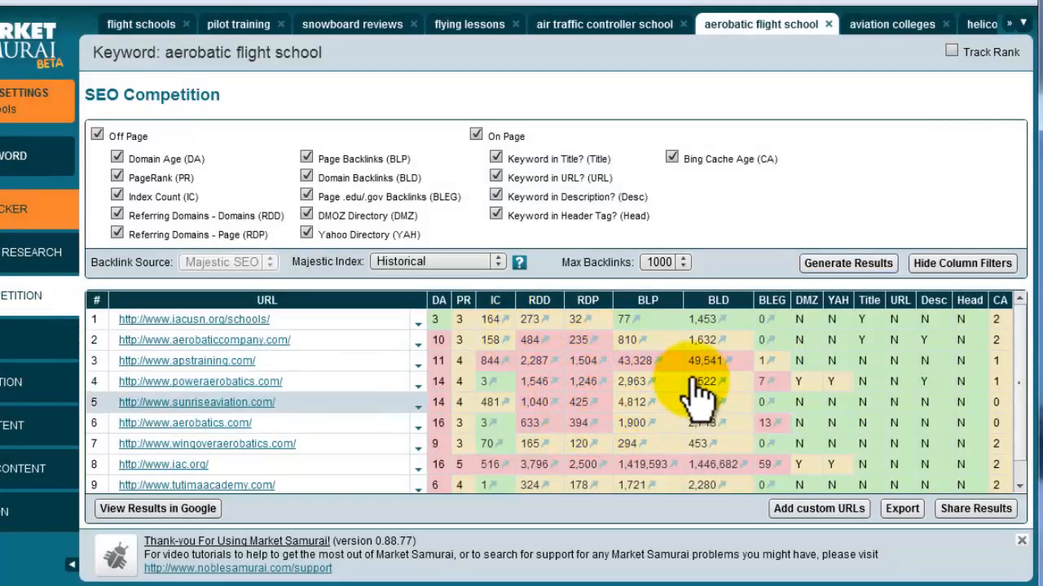
scroll(694, 383, "down", 1)
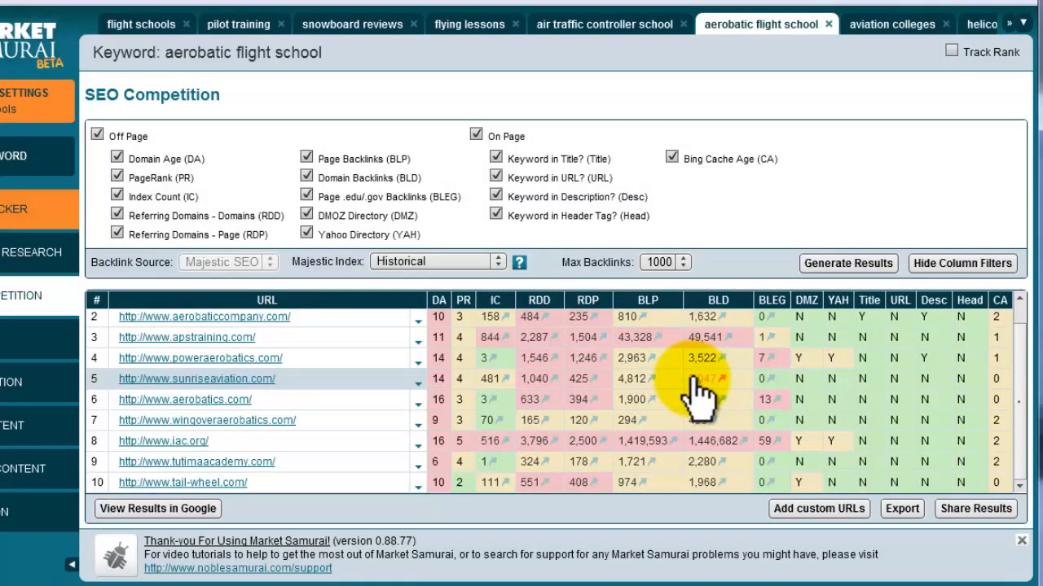
scroll(695, 376, "up", 1)
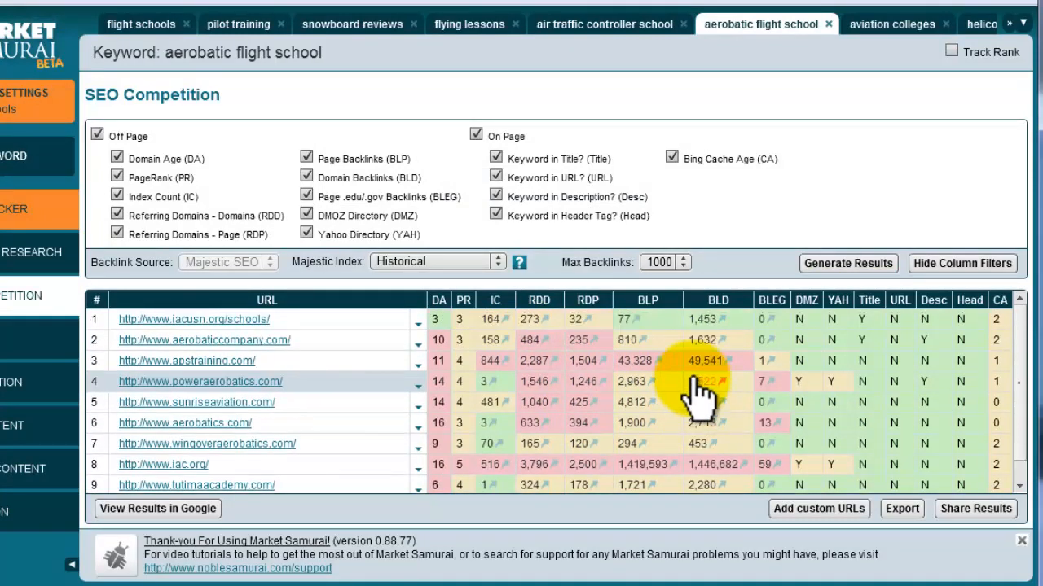
Step: Generate the SEO Competition results for "aviation colleges" and look through the ten ranking sites
left_click(882, 40)
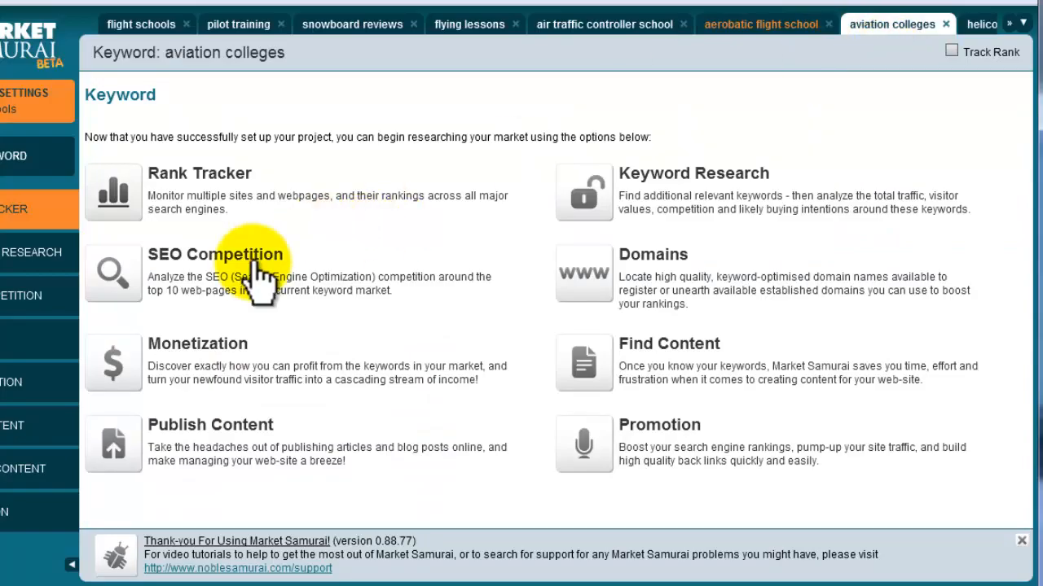
left_click(252, 262)
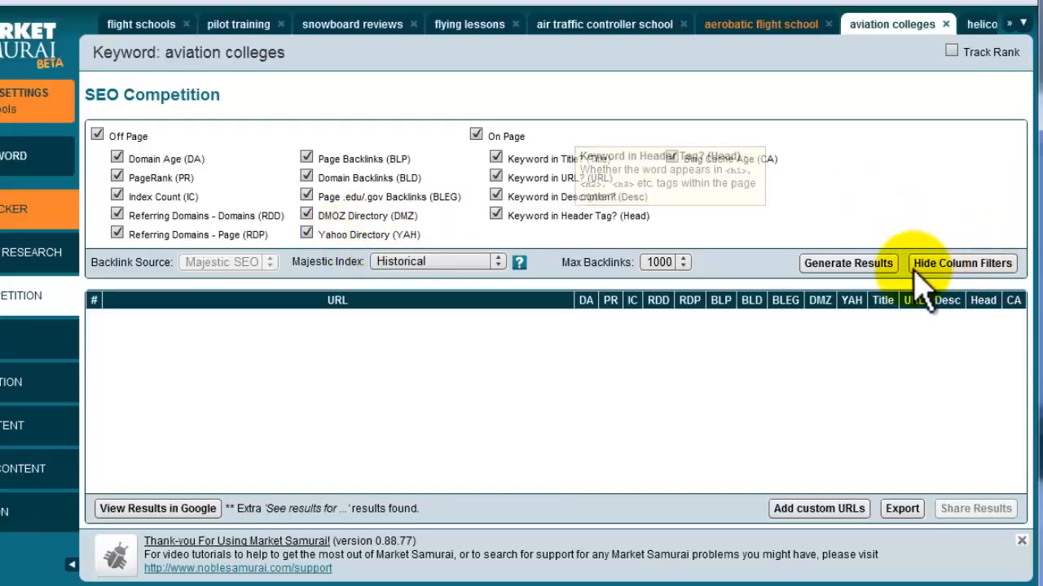
left_click(886, 277)
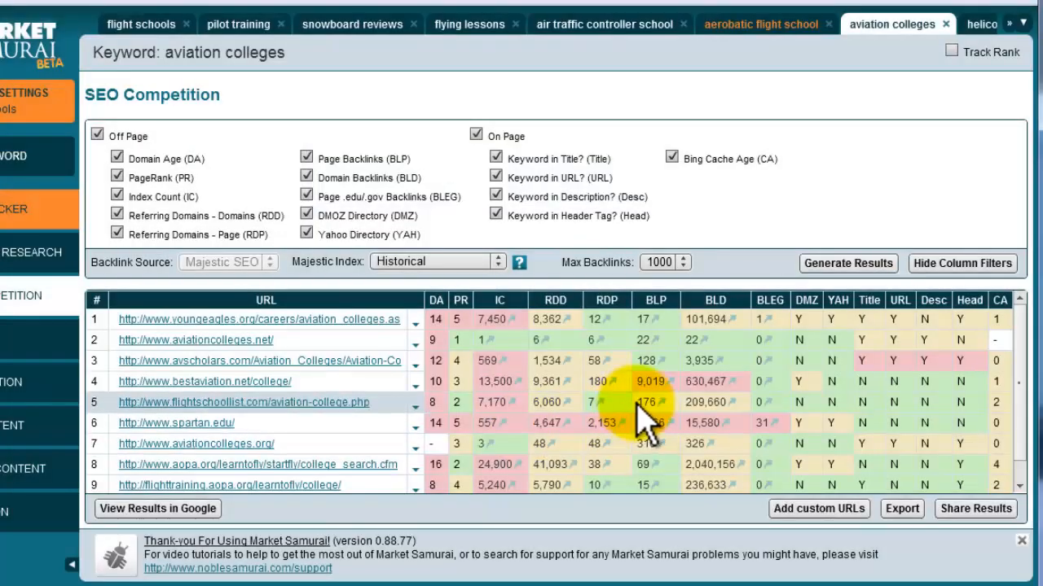
scroll(641, 419, "down", 1)
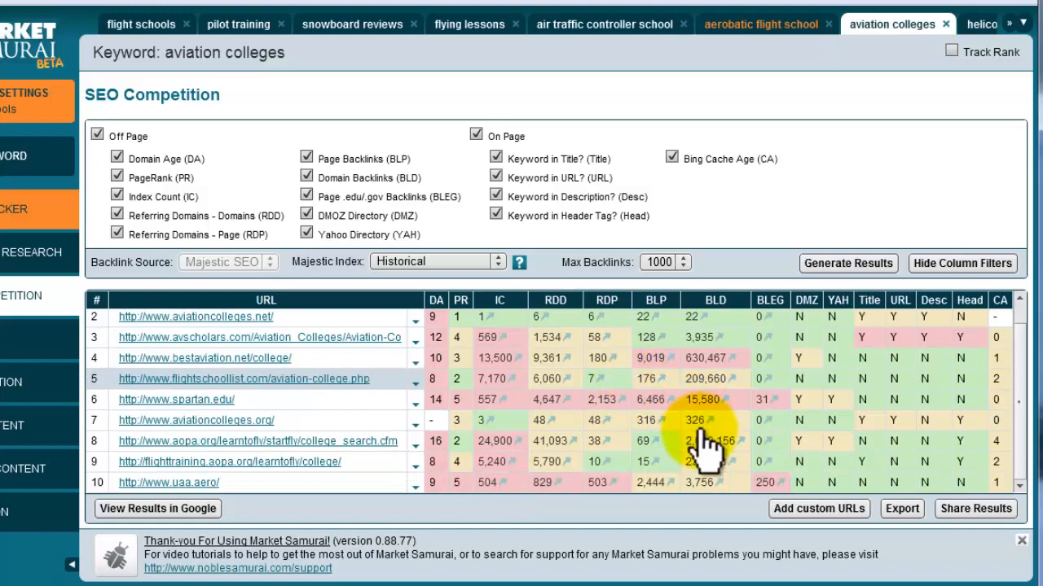
scroll(702, 452, "up", 1)
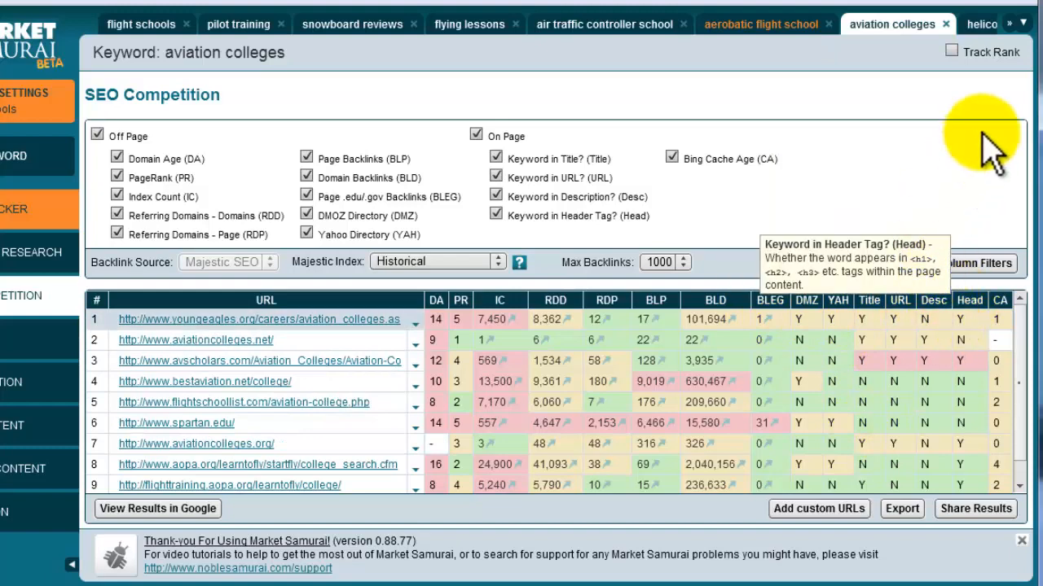
Step: Generate the SEO Competition results for "helicopter flight schools" and look through the ten ranking sites
left_click(980, 24)
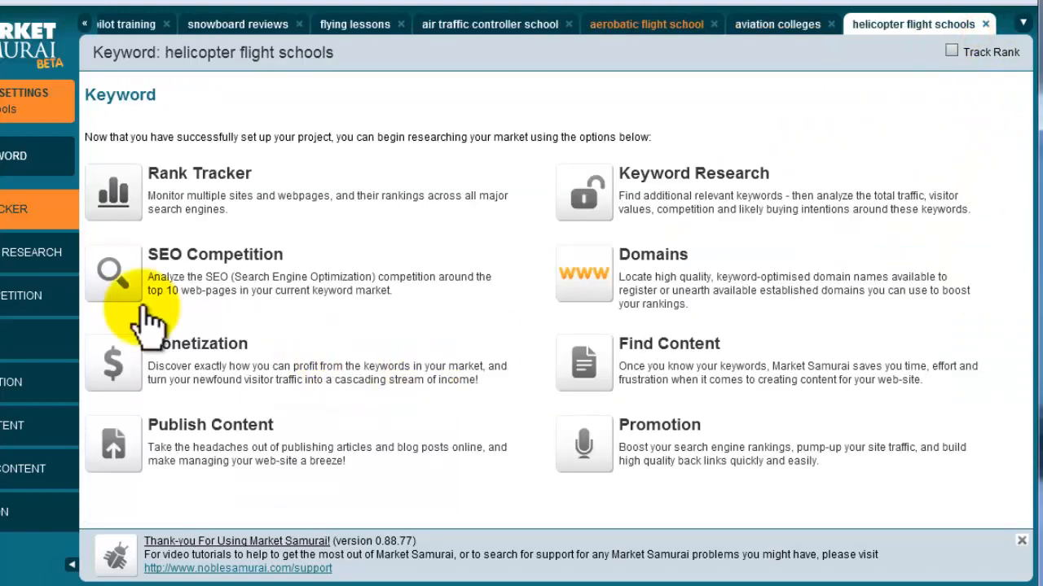
left_click(218, 293)
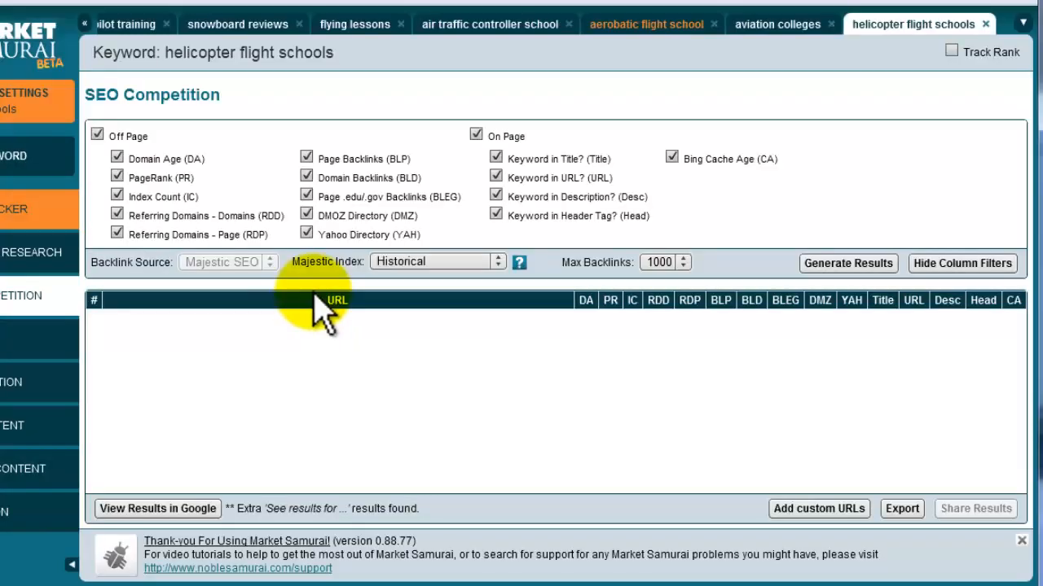
left_click(847, 262)
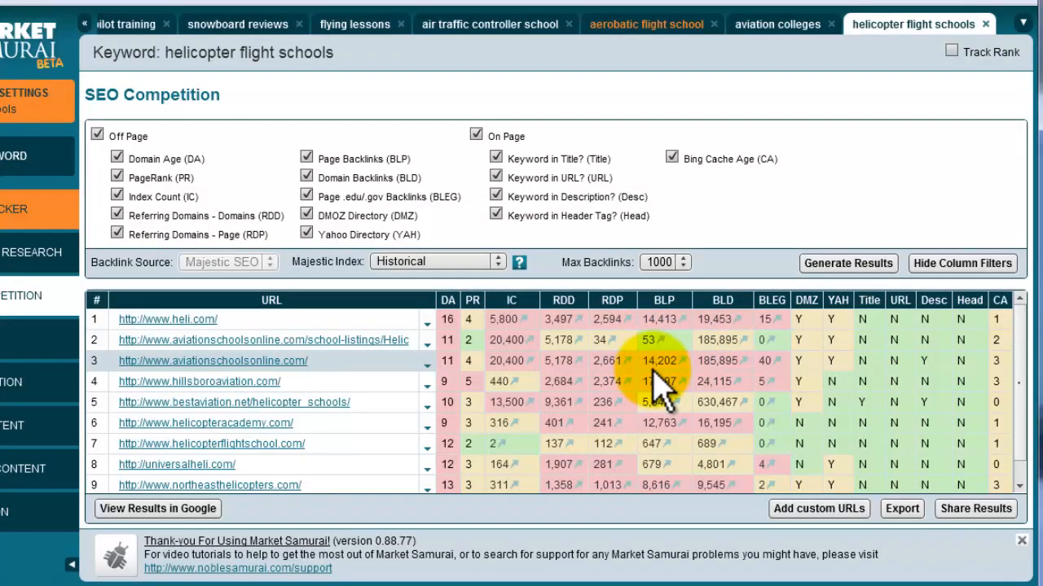
scroll(676, 330, "down", 1)
scroll(725, 395, "up", 1)
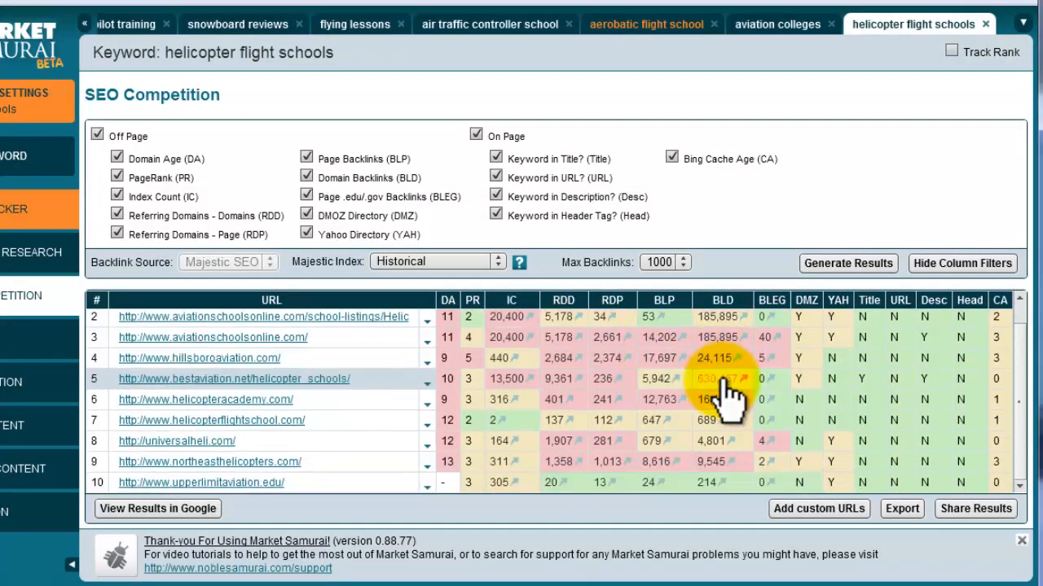